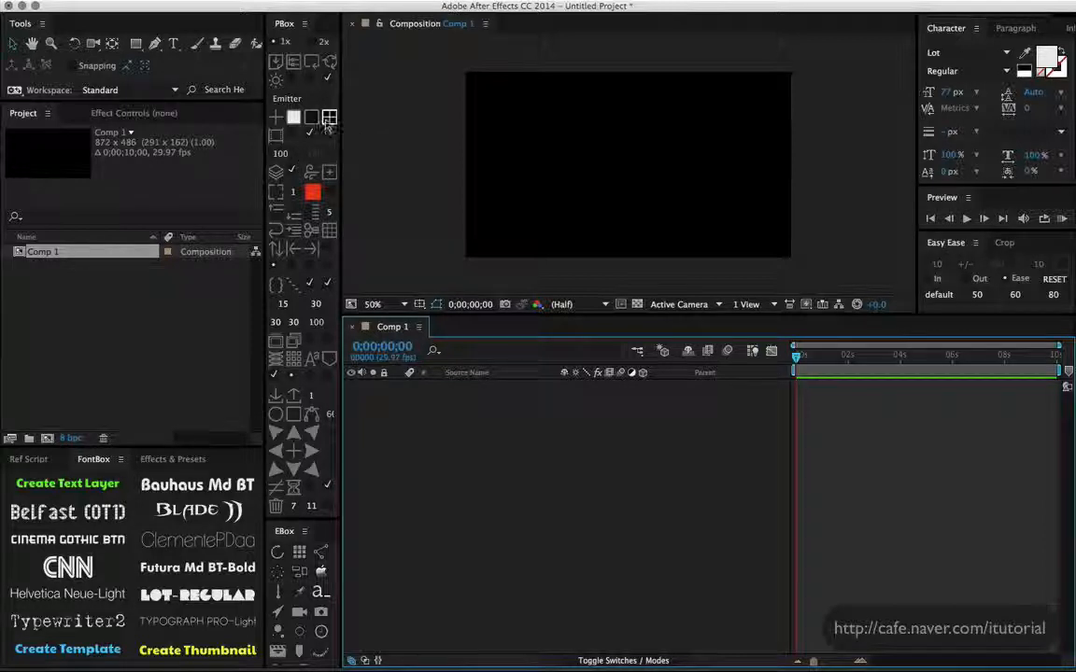
- Create two square solids with the PBox solid button and move the purple one to the upper-left area of the composition
{"action": "left_click", "coordinate": [295, 118]}
{"action": "left_click", "coordinate": [295, 118]}
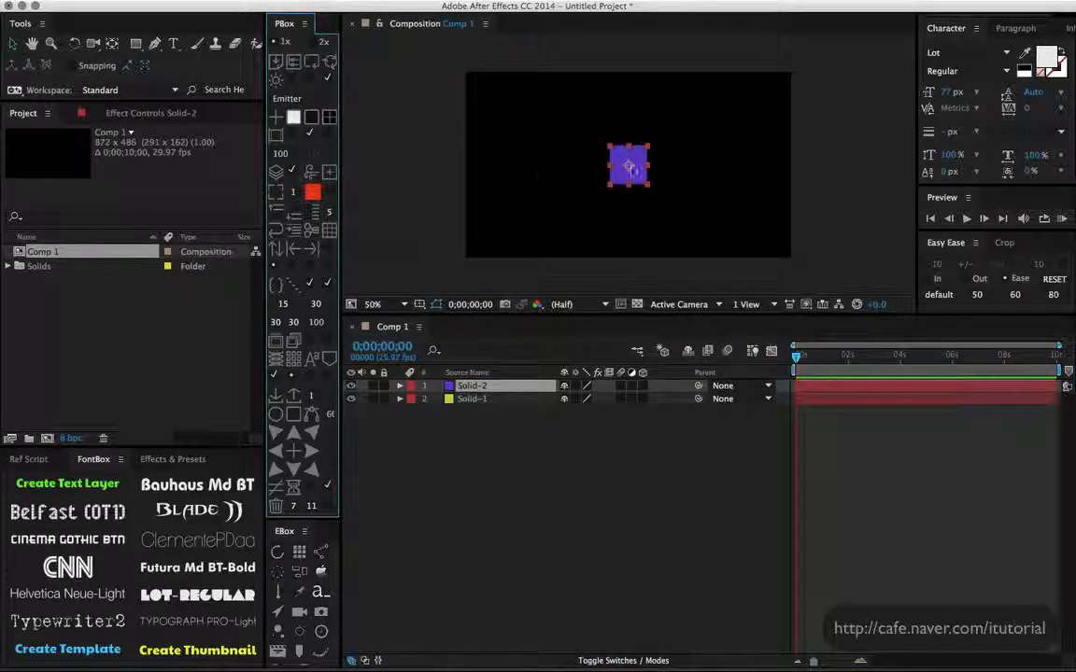
{"action": "left_click_drag", "start_coordinate": [630, 168], "coordinate": [531, 125]}
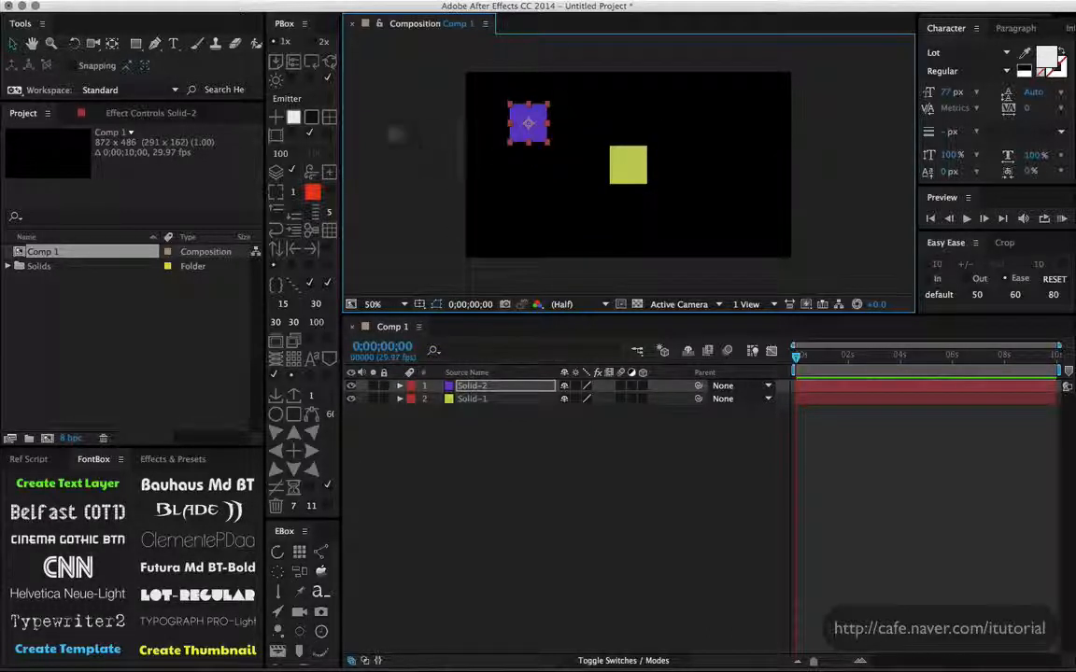
- Turn on snapping and move the purple Solid-2 to just left of the yellow square at nearly the same height
{"action": "left_click", "coordinate": [72, 66]}
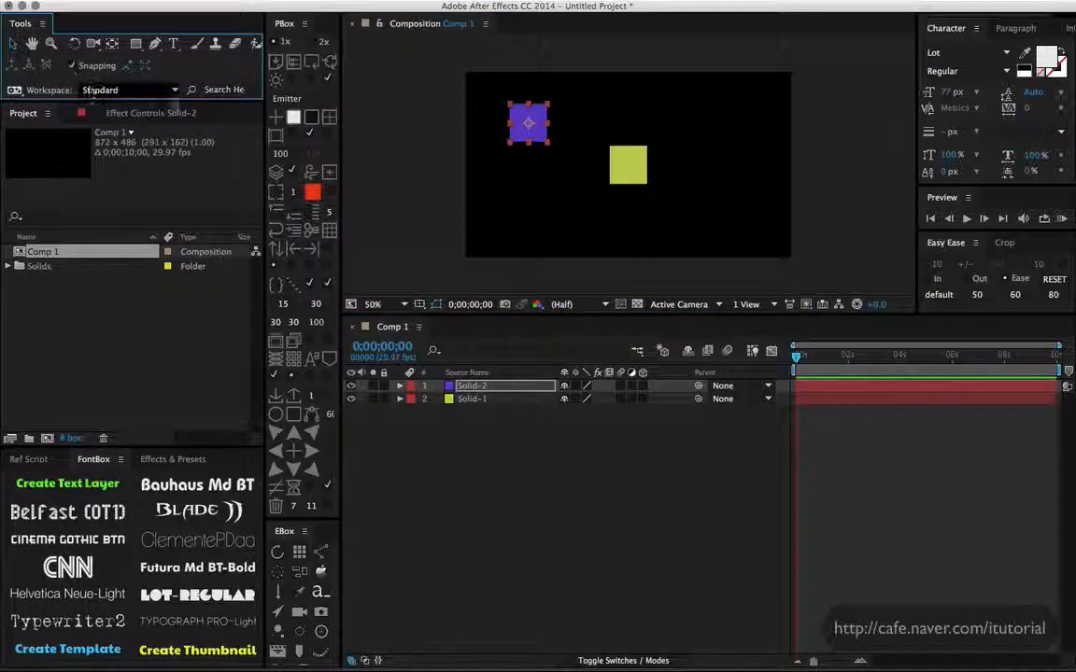
{"action": "left_click_drag", "start_coordinate": [529, 124], "coordinate": [560, 146]}
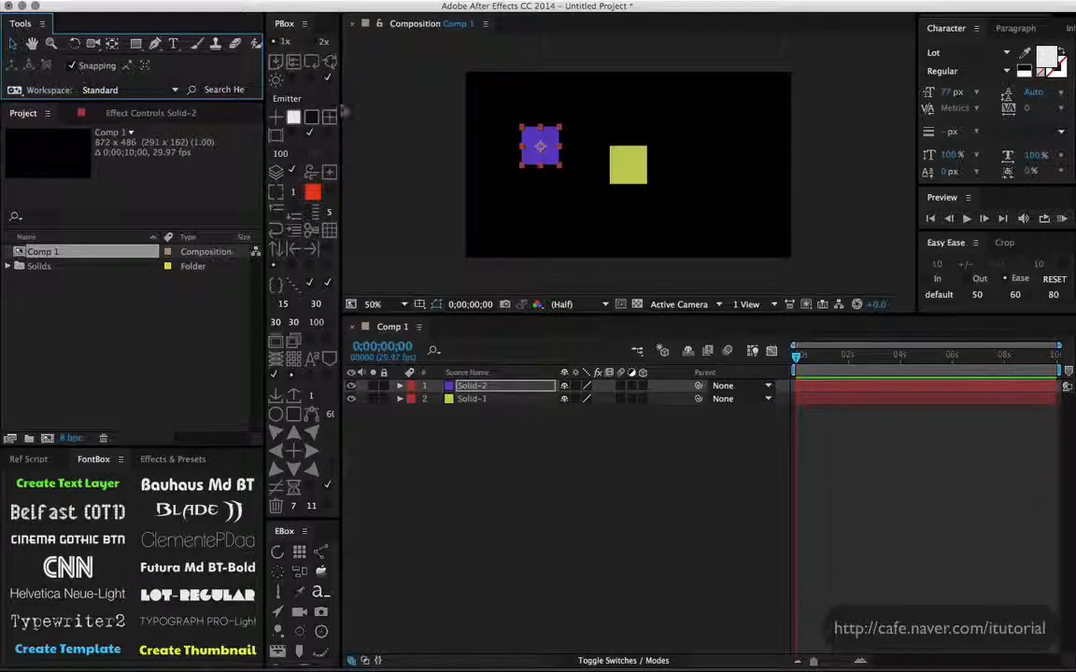
{"action": "left_click_drag", "start_coordinate": [549, 140], "coordinate": [550, 171]}
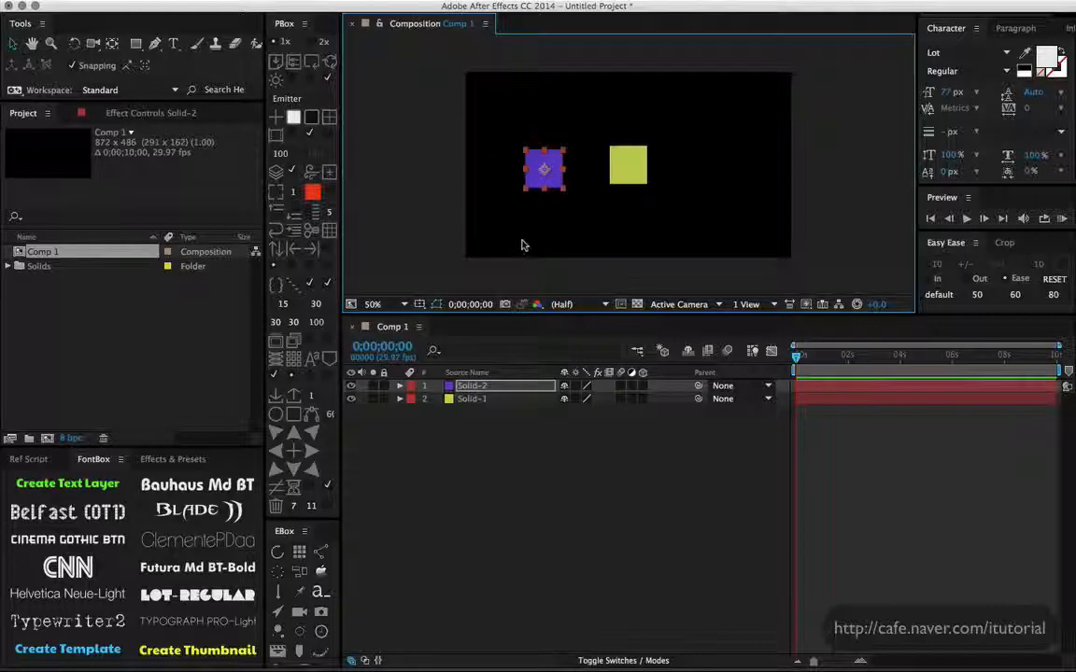
- Make Solid-1 and Solid-2 3D layers and view the composition in Custom View 1
{"action": "left_click", "coordinate": [642, 399]}
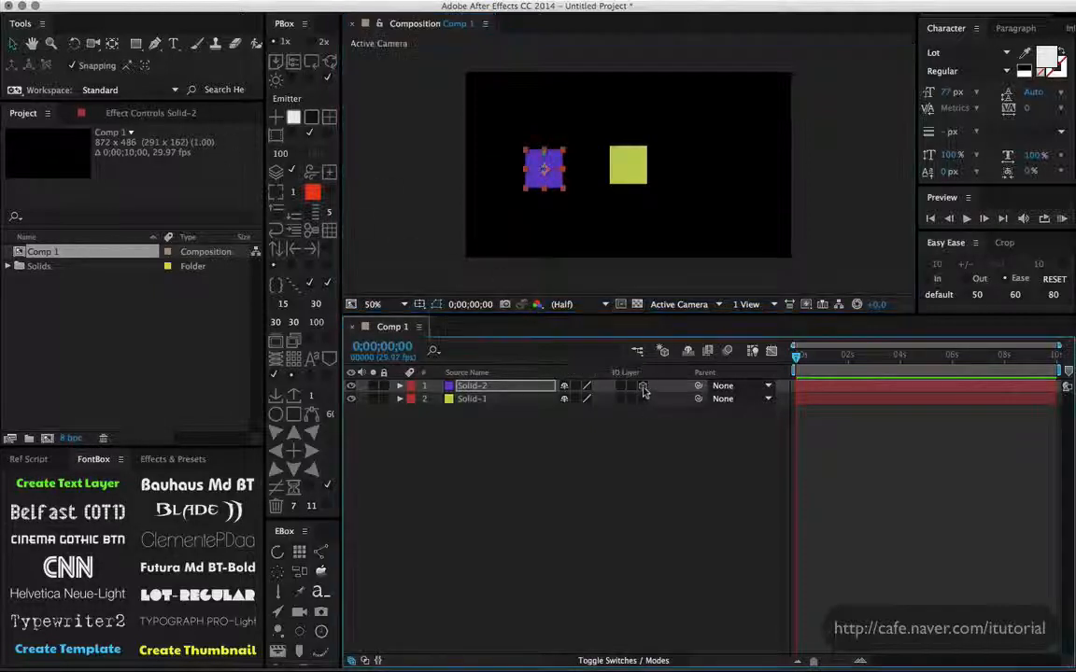
{"action": "left_click", "coordinate": [643, 386]}
{"action": "left_click", "coordinate": [712, 307]}
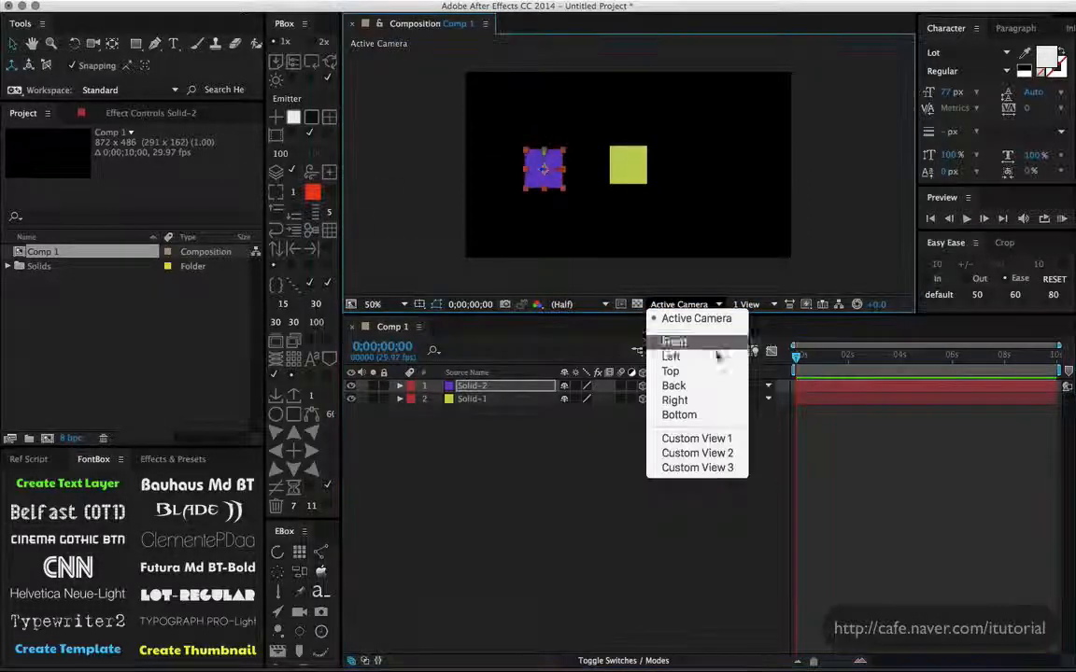
{"action": "left_click", "coordinate": [696, 439]}
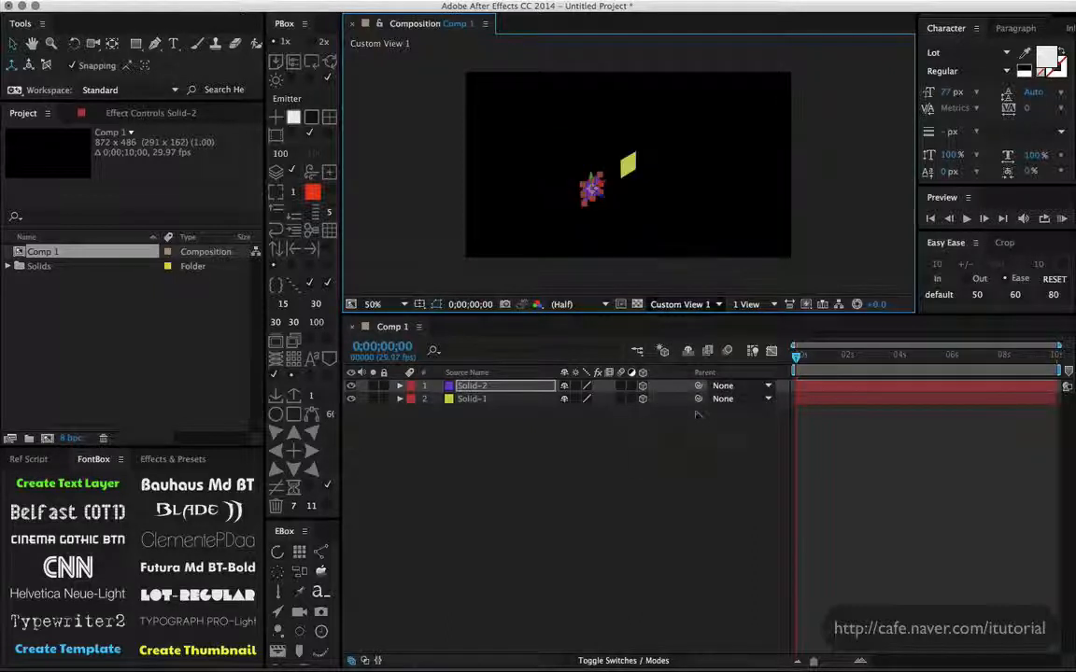
- Move the yellow solid and the purple solid farther apart in 3D space in the custom view
{"action": "left_click", "coordinate": [630, 166]}
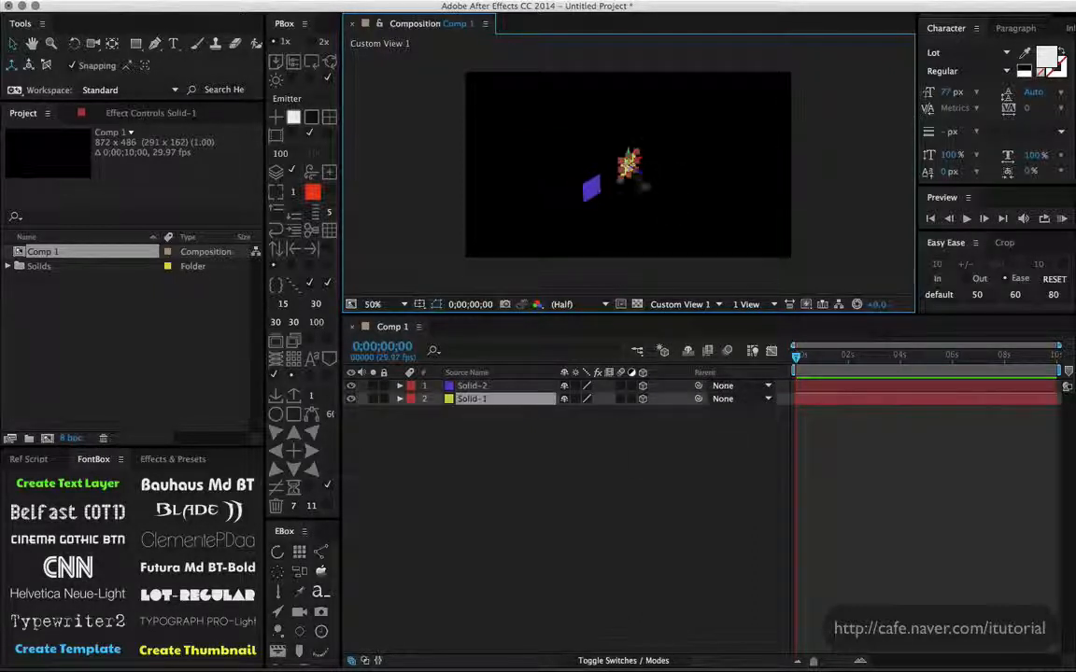
{"action": "left_click_drag", "start_coordinate": [644, 182], "coordinate": [662, 192]}
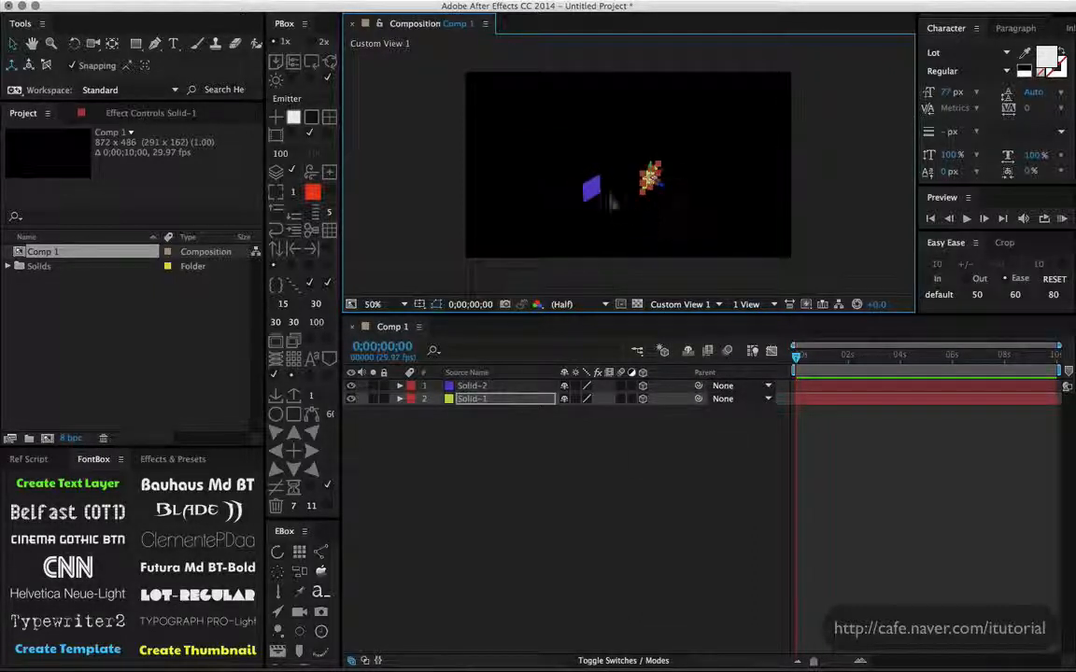
{"action": "left_click", "coordinate": [589, 197]}
{"action": "left_click_drag", "start_coordinate": [595, 197], "coordinate": [573, 181]}
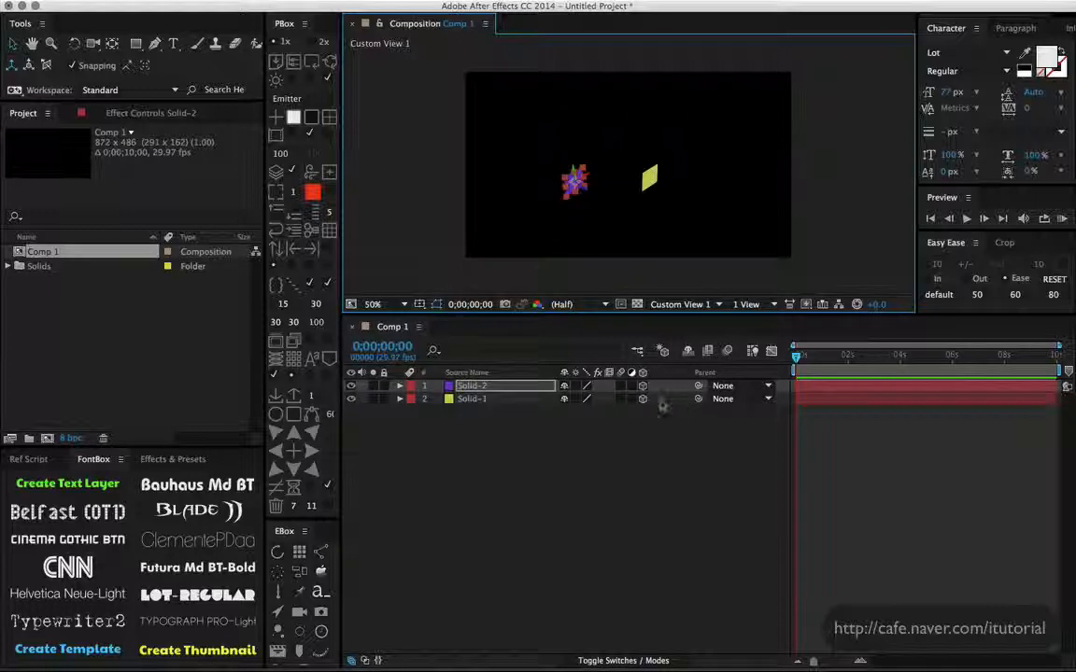
- Turn off 3D for both solids and move the purple square up and slightly left
{"action": "left_click_drag", "start_coordinate": [645, 398], "coordinate": [643, 386]}
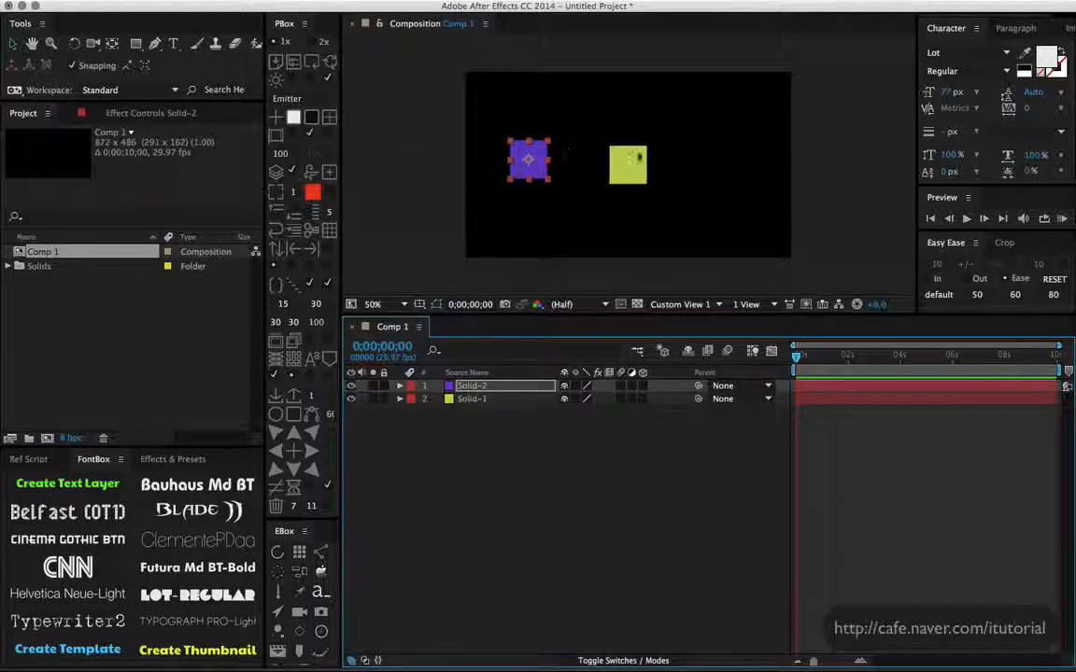
{"action": "left_click_drag", "start_coordinate": [512, 162], "coordinate": [533, 138]}
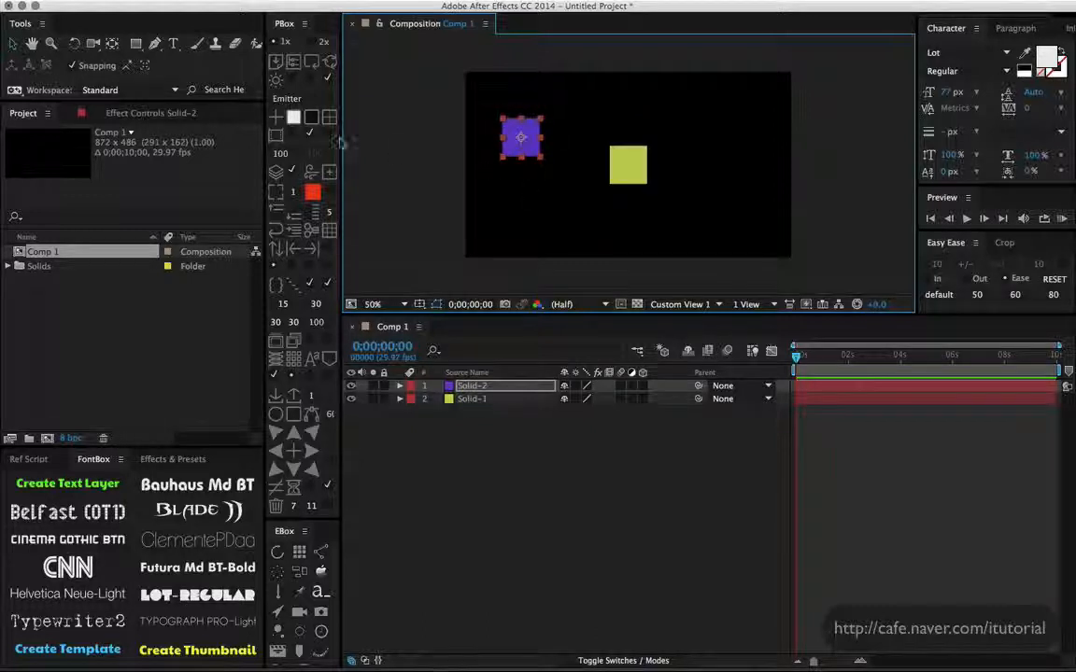
- Toggle snapping to extended layer edges, view the composition at 100%, and reposition the purple square until it is level with the yellow one
{"action": "left_click", "coordinate": [128, 66]}
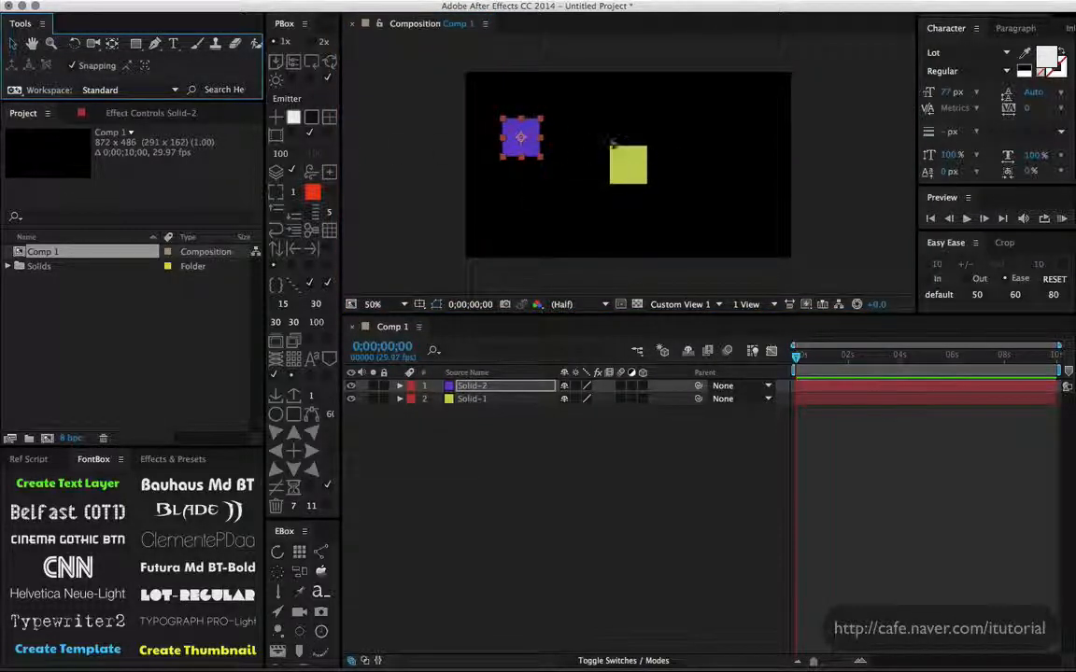
{"action": "mouse_move", "coordinate": [540, 120]}
{"action": "left_mouse_down"}
{"action": "mouse_move", "coordinate": [547, 148]}
{"action": "mouse_move", "coordinate": [552, 125]}
{"action": "mouse_move", "coordinate": [546, 147]}
{"action": "mouse_move", "coordinate": [525, 146]}
{"action": "mouse_move", "coordinate": [541, 116]}
{"action": "mouse_move", "coordinate": [538, 139]}
{"action": "left_mouse_up"}
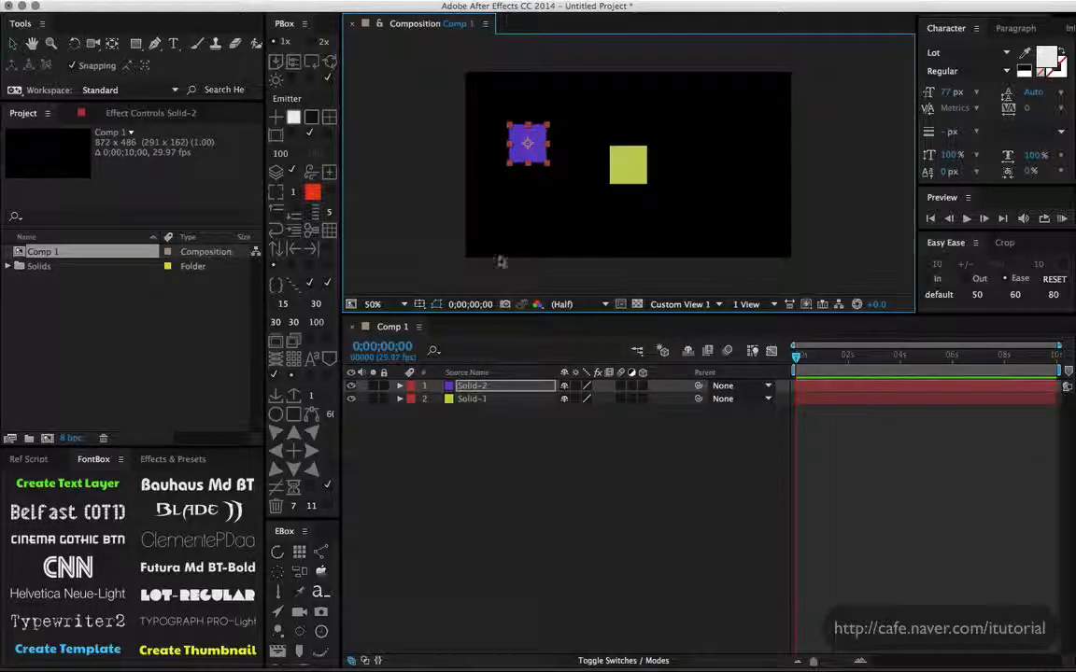
{"action": "left_click", "coordinate": [393, 305]}
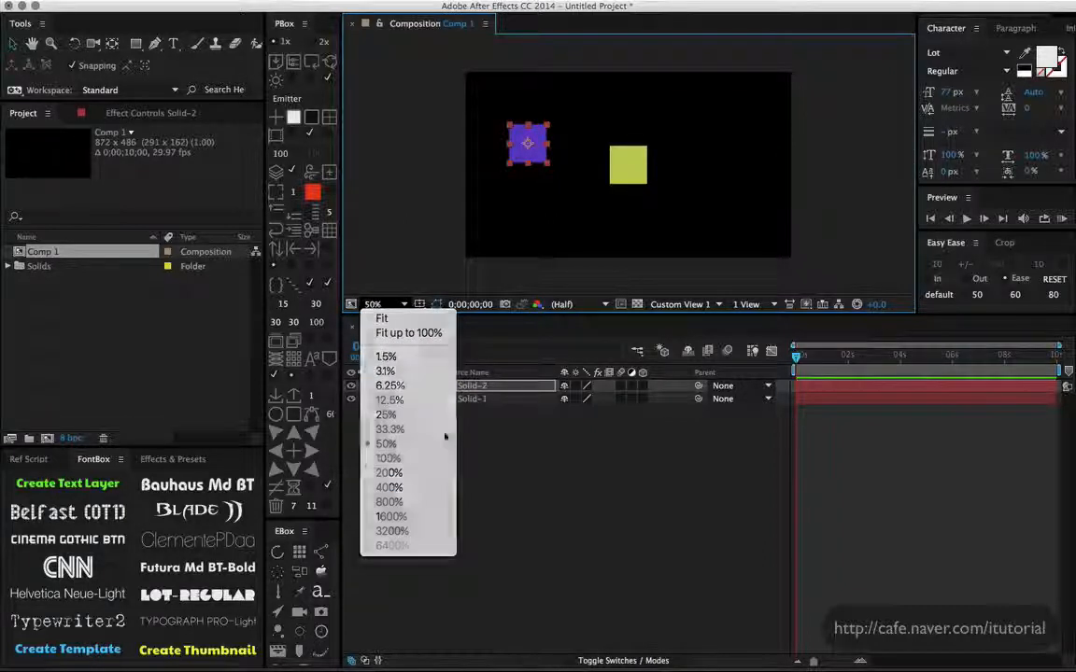
{"action": "left_click", "coordinate": [406, 459]}
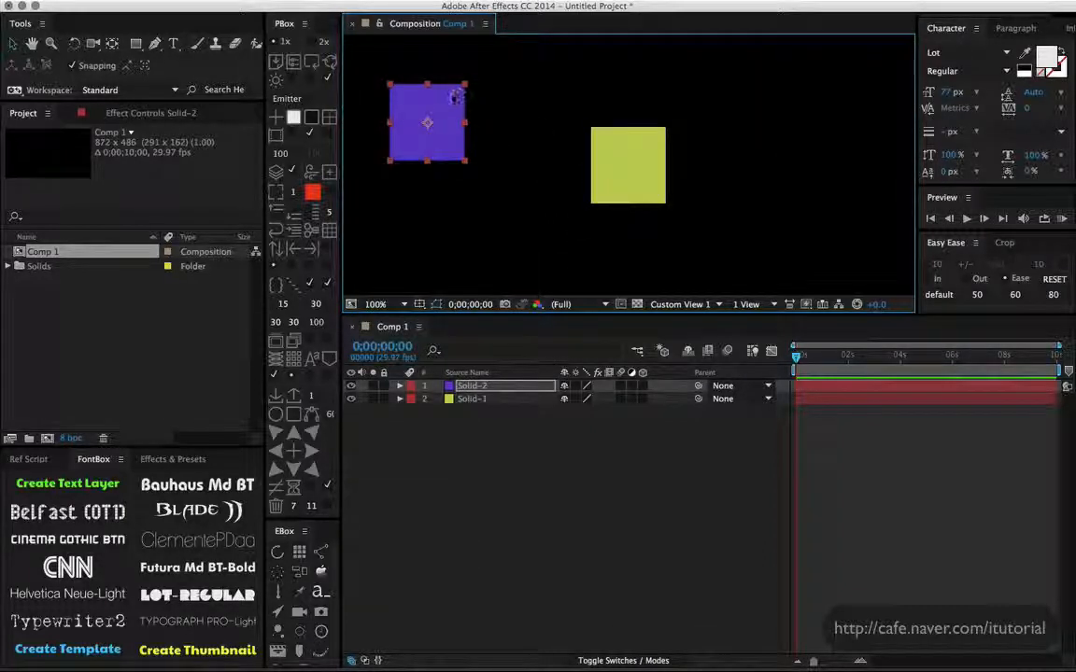
{"action": "left_click_drag", "start_coordinate": [453, 103], "coordinate": [458, 100]}
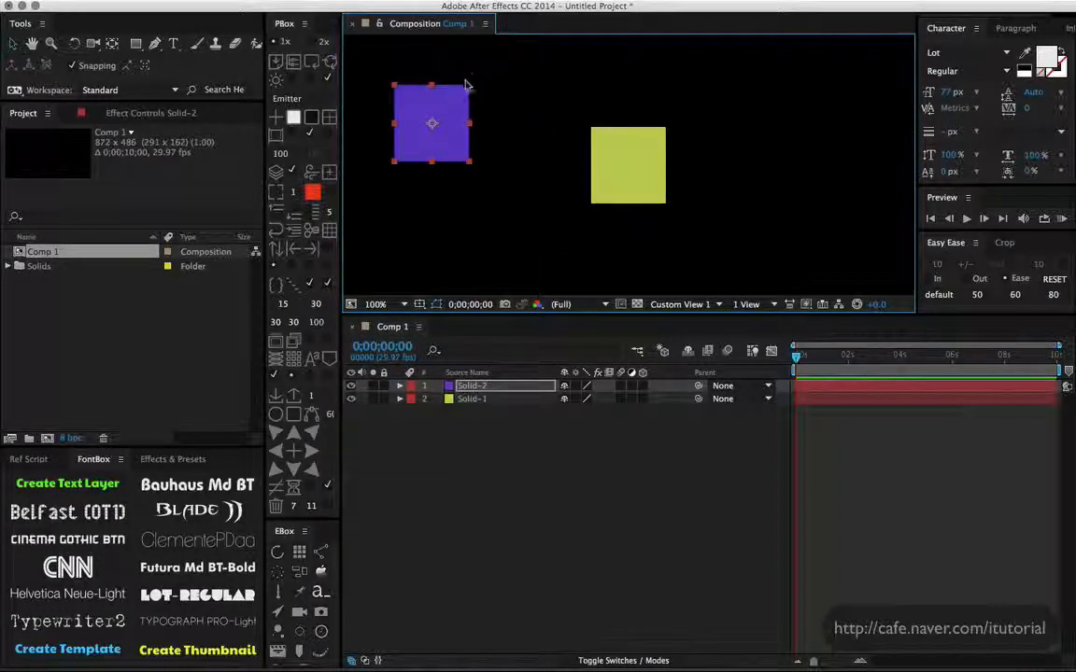
{"action": "left_click_drag", "start_coordinate": [461, 97], "coordinate": [472, 94]}
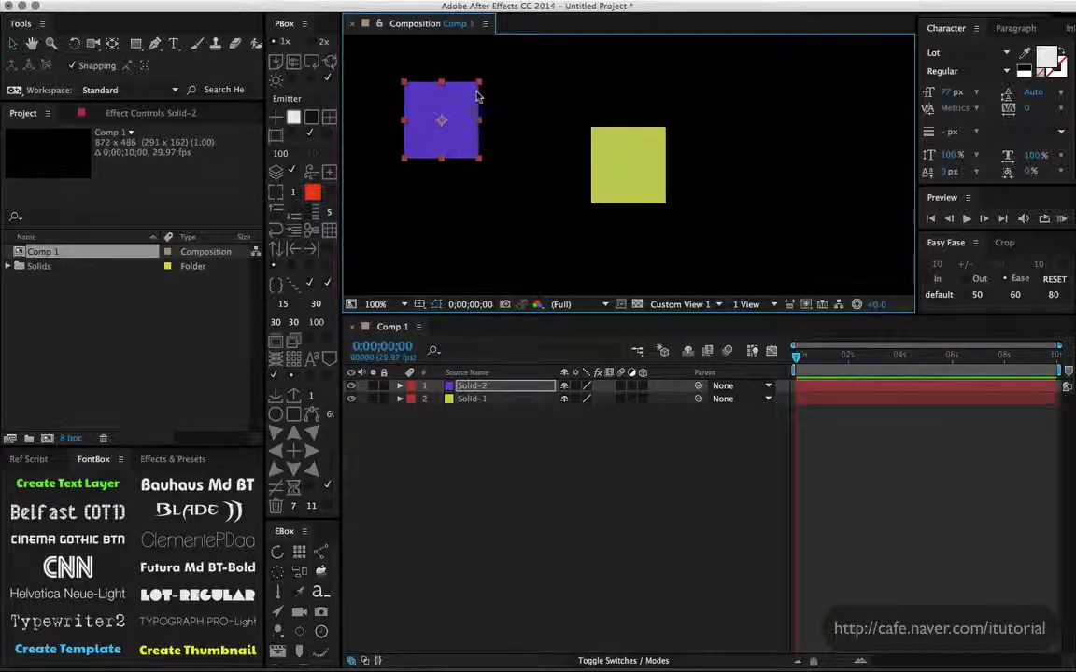
{"action": "mouse_move", "coordinate": [467, 100]}
{"action": "left_mouse_down"}
{"action": "mouse_move", "coordinate": [469, 145]}
{"action": "mouse_move", "coordinate": [479, 111]}
{"action": "left_mouse_up"}
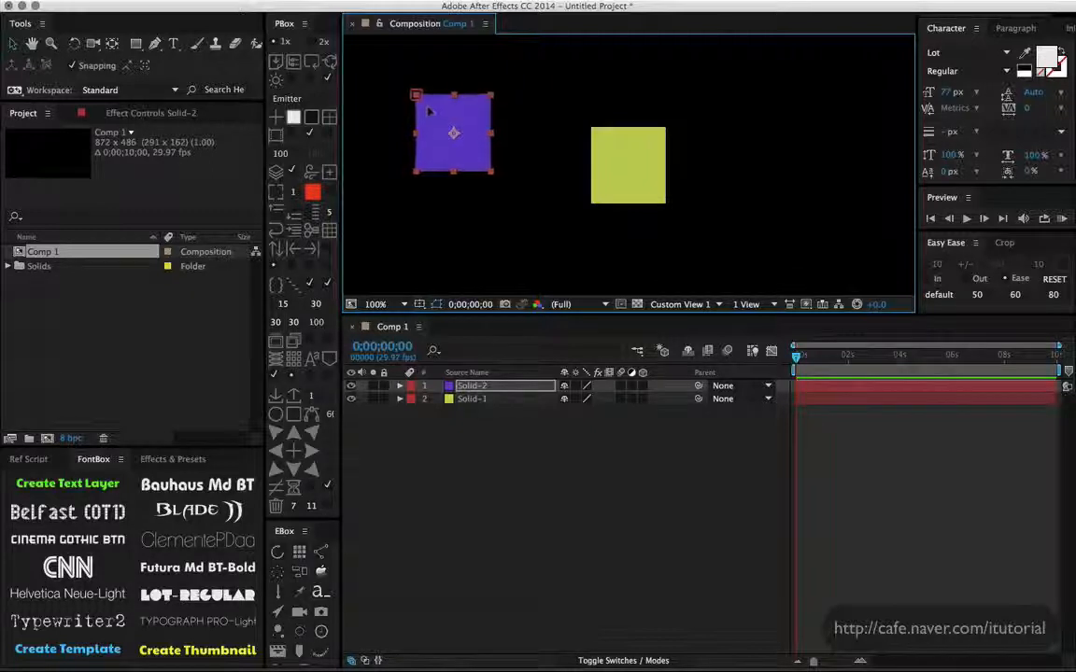
{"action": "left_click_drag", "start_coordinate": [454, 113], "coordinate": [457, 109]}
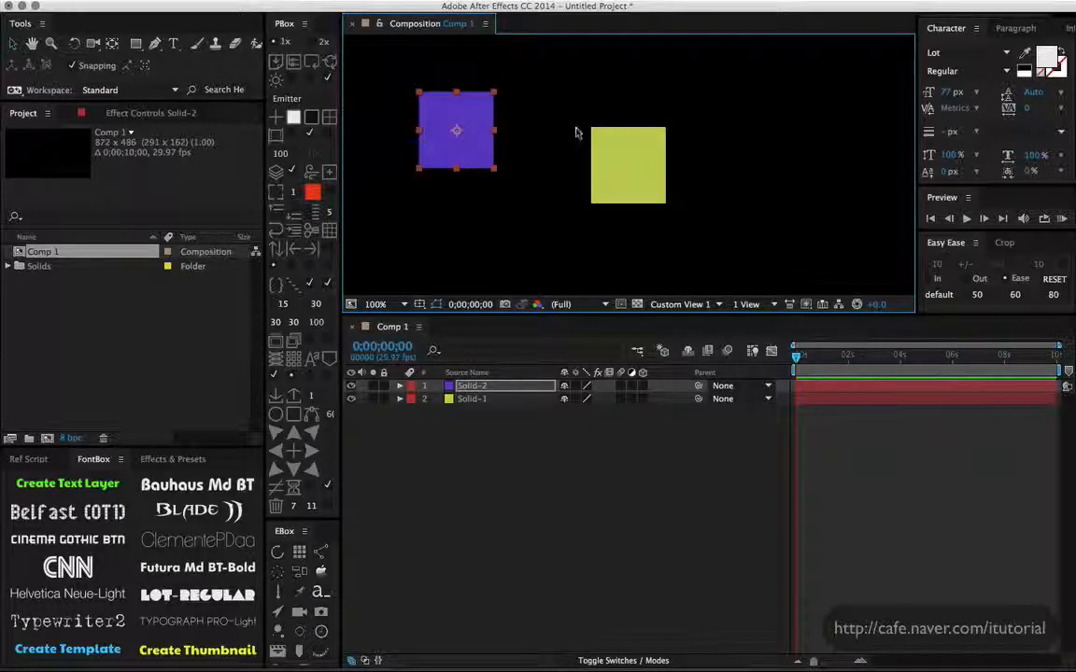
{"action": "mouse_move", "coordinate": [457, 132]}
{"action": "left_mouse_down"}
{"action": "mouse_move", "coordinate": [509, 122]}
{"action": "mouse_move", "coordinate": [461, 130]}
{"action": "left_mouse_up"}
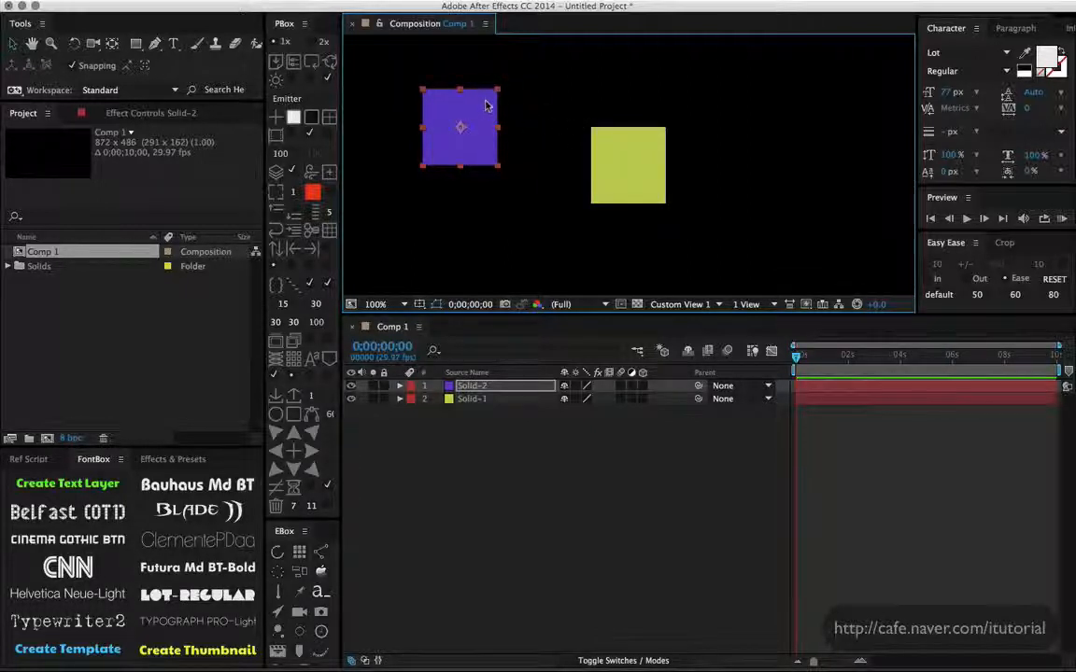
{"action": "left_click_drag", "start_coordinate": [490, 100], "coordinate": [487, 136]}
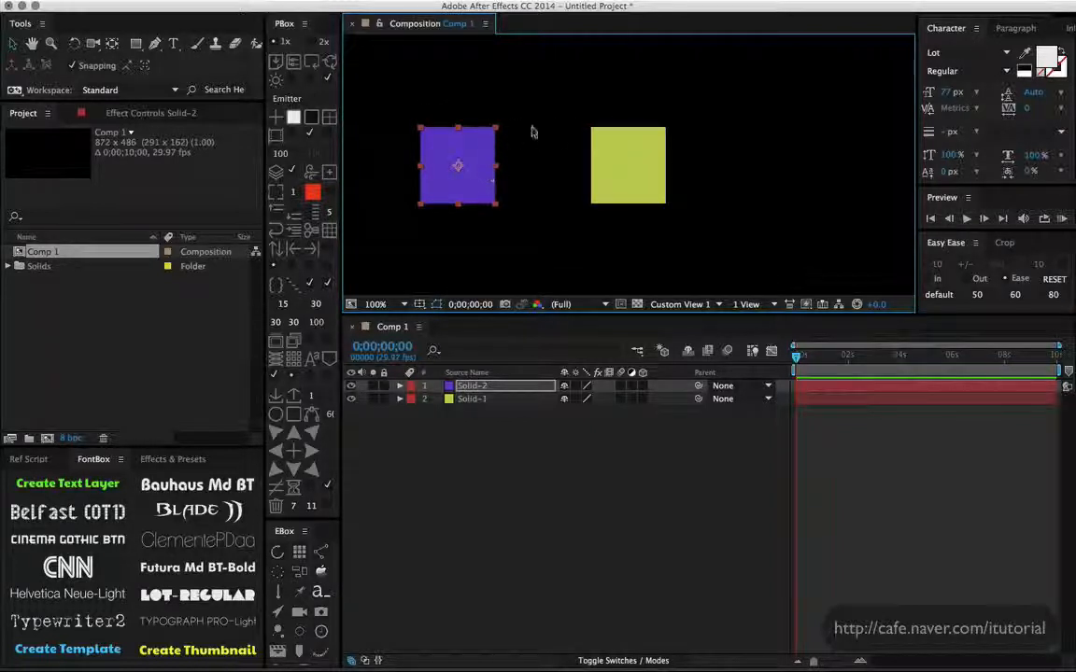
- Toggle snapping to extended layer edges again and move the purple square slightly closer to and lower than the yellow one
{"action": "left_click", "coordinate": [128, 67]}
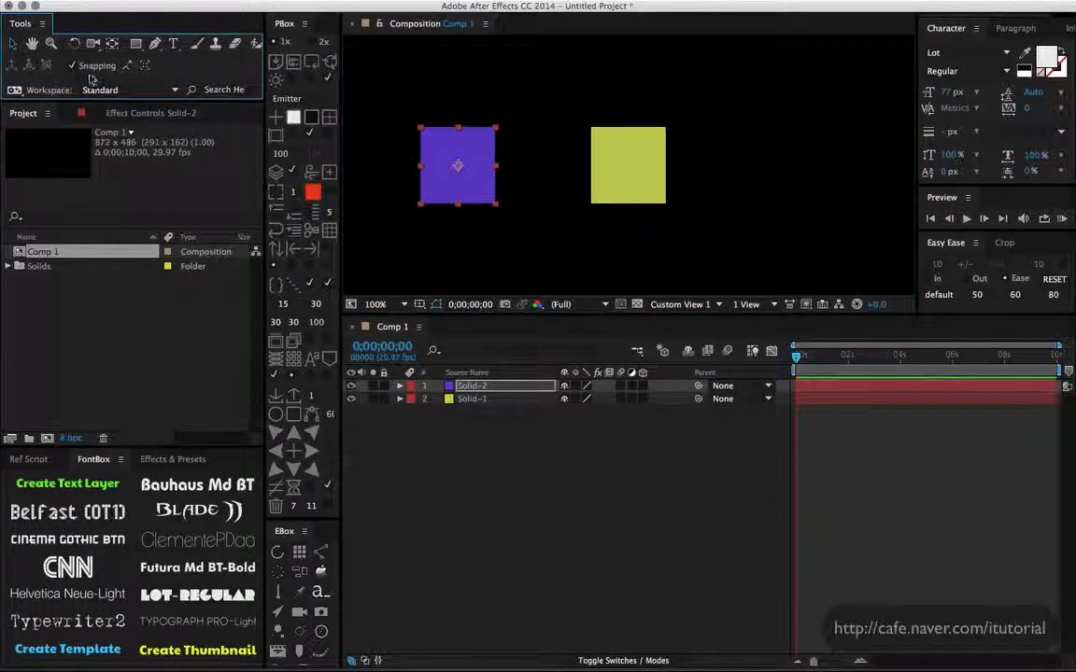
{"action": "mouse_move", "coordinate": [489, 147]}
{"action": "left_mouse_down"}
{"action": "mouse_move", "coordinate": [585, 150]}
{"action": "mouse_move", "coordinate": [585, 222]}
{"action": "mouse_move", "coordinate": [584, 154]}
{"action": "mouse_move", "coordinate": [471, 168]}
{"action": "mouse_move", "coordinate": [525, 149]}
{"action": "mouse_move", "coordinate": [589, 154]}
{"action": "mouse_move", "coordinate": [590, 163]}
{"action": "mouse_move", "coordinate": [572, 151]}
{"action": "mouse_move", "coordinate": [475, 163]}
{"action": "left_mouse_up"}
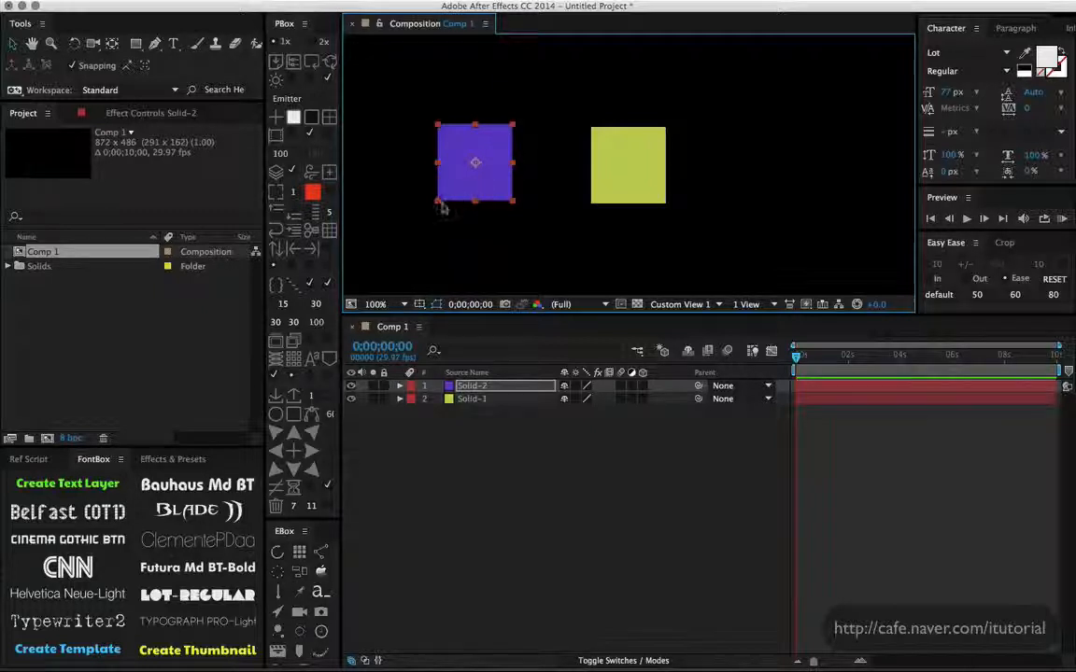
{"action": "mouse_move", "coordinate": [445, 200]}
{"action": "left_mouse_down"}
{"action": "mouse_move", "coordinate": [588, 202]}
{"action": "mouse_move", "coordinate": [455, 200]}
{"action": "mouse_move", "coordinate": [441, 210]}
{"action": "left_mouse_up"}
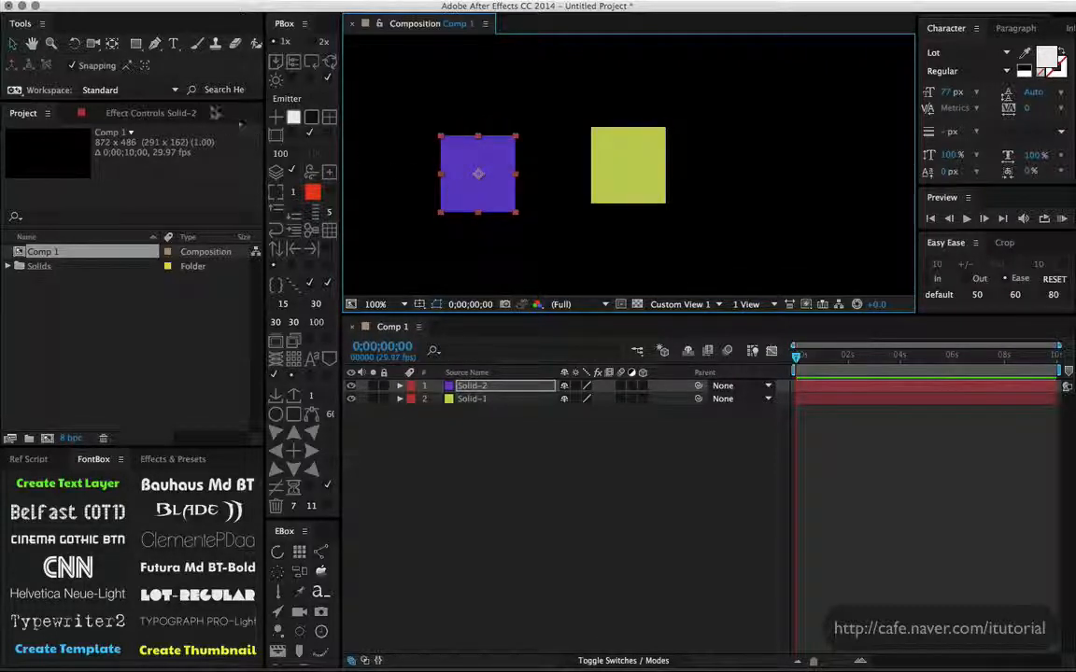
- Toggle the extended-edge snapping option once more, shift the purple square slightly left, and set the composition magnification to 50%
{"action": "left_click", "coordinate": [128, 66]}
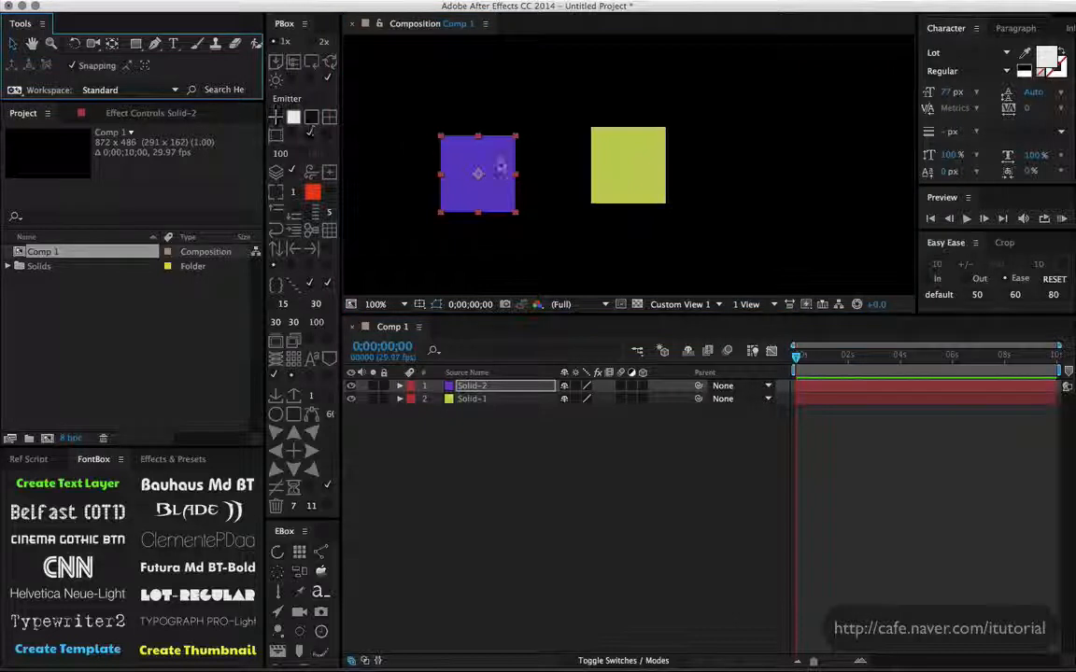
{"action": "left_click_drag", "start_coordinate": [501, 168], "coordinate": [473, 165]}
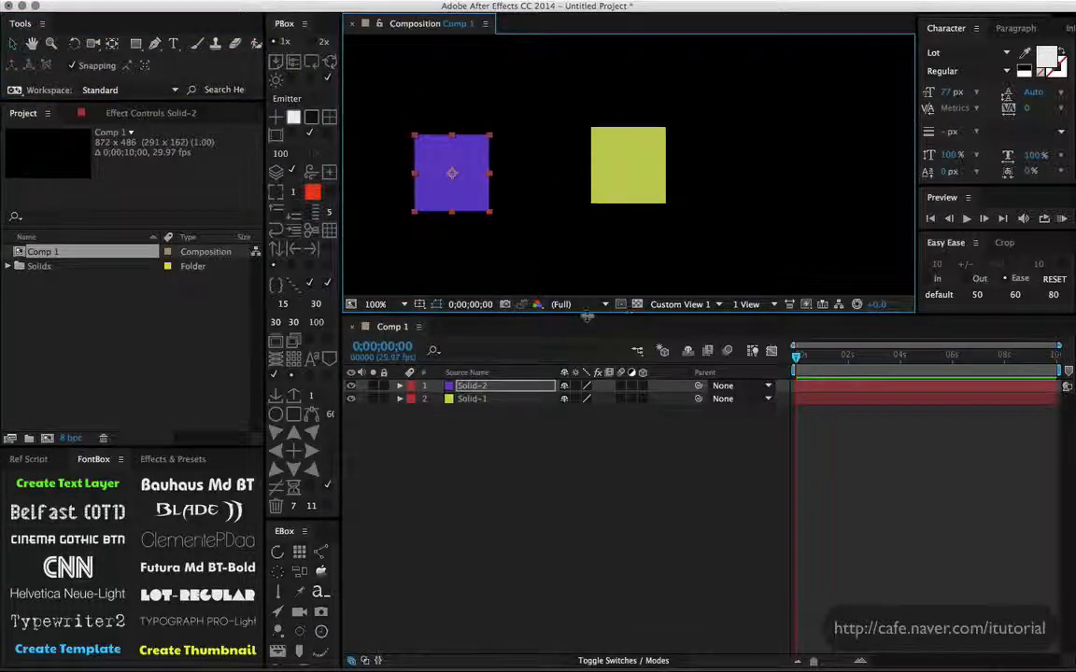
{"action": "left_click", "coordinate": [378, 305]}
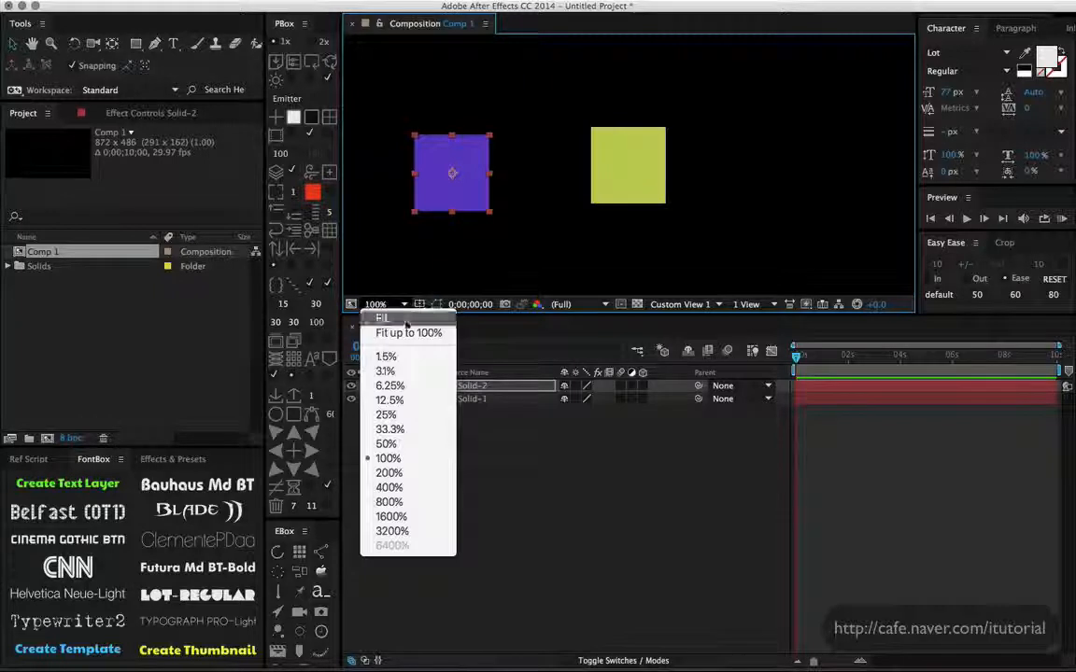
{"action": "left_click", "coordinate": [408, 445]}
- Add two blue square solids and spread all four squares apart, with yellow near the lower edge and purple at the lower left
{"action": "left_click", "coordinate": [329, 121]}
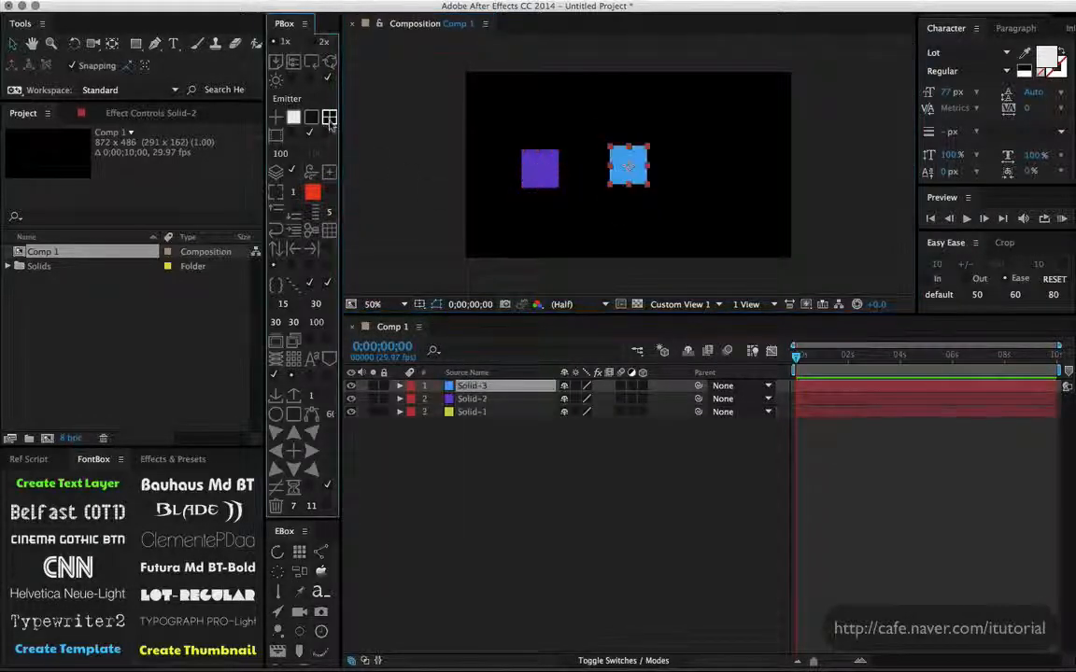
{"action": "left_click", "coordinate": [330, 121]}
{"action": "left_click_drag", "start_coordinate": [637, 162], "coordinate": [663, 231]}
{"action": "left_click", "coordinate": [540, 172]}
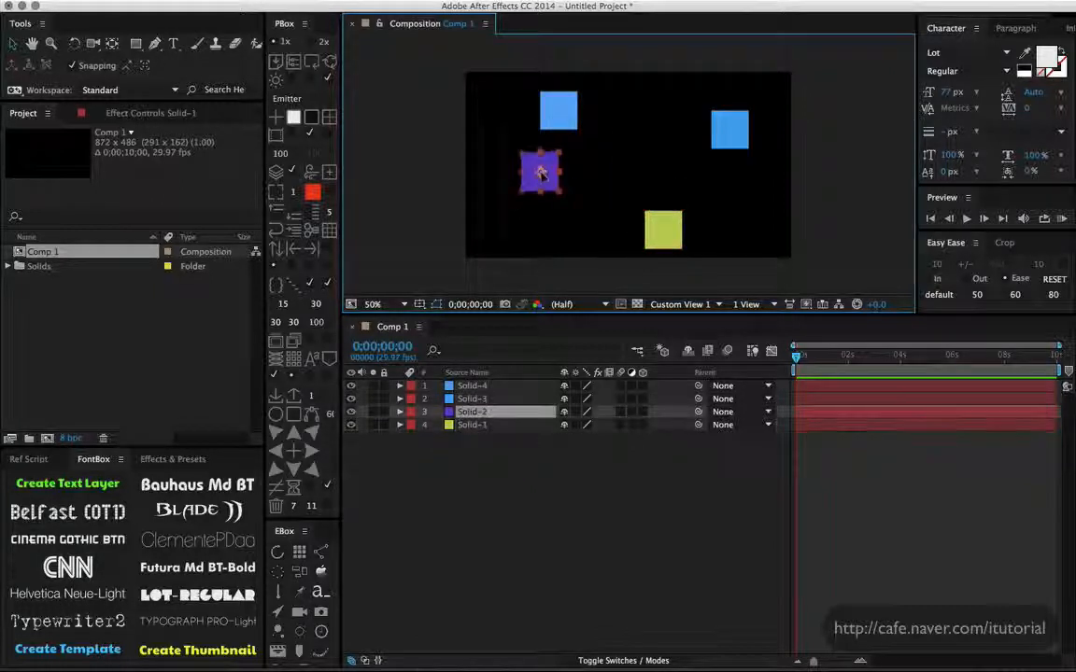
{"action": "left_click_drag", "start_coordinate": [541, 172], "coordinate": [505, 192]}
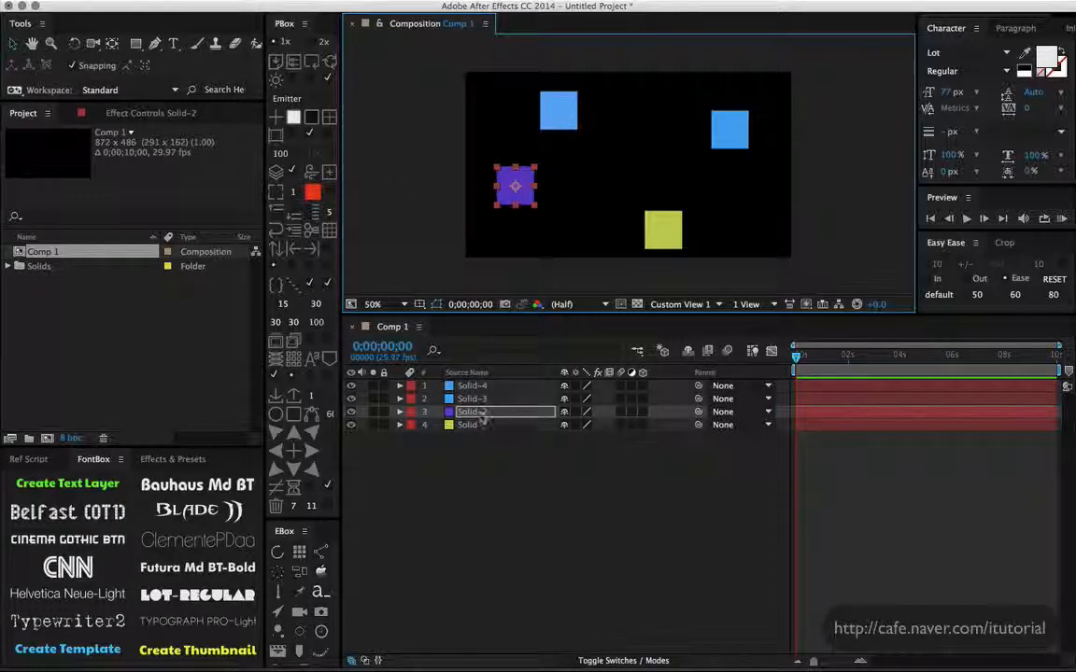
- Move Solid-1 above Solid-2 in the layer order and pre-compose Solid-4, Solid-3 and Solid-1 together
{"action": "left_click_drag", "start_coordinate": [483, 422], "coordinate": [500, 397]}
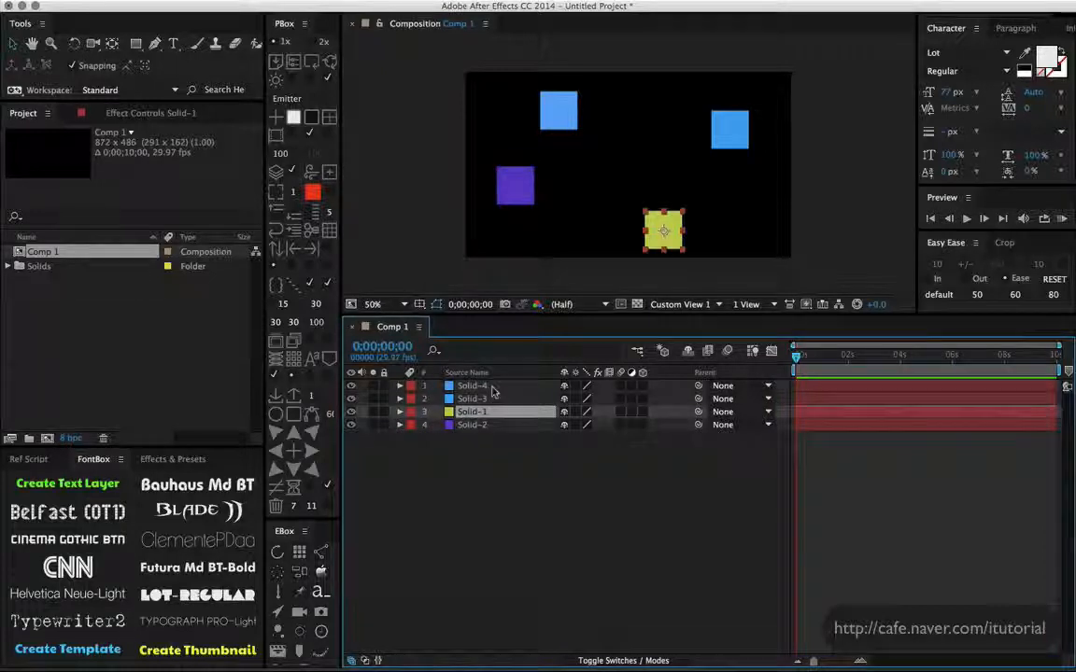
{"action": "left_click", "coordinate": [492, 387], "text": "shift"}
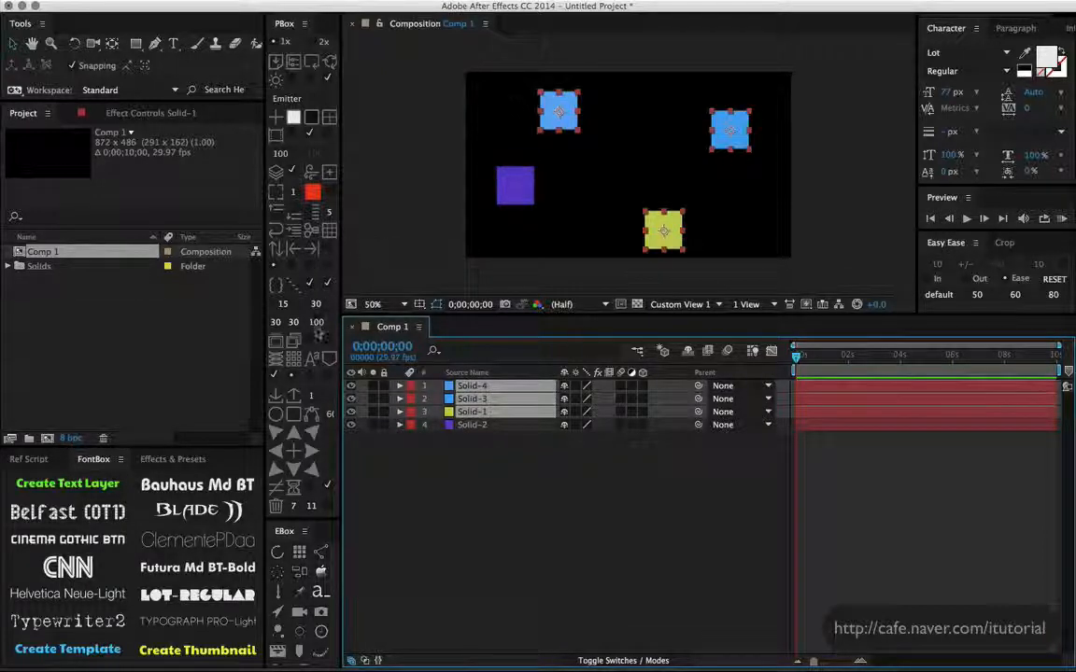
{"action": "left_click", "coordinate": [295, 341]}
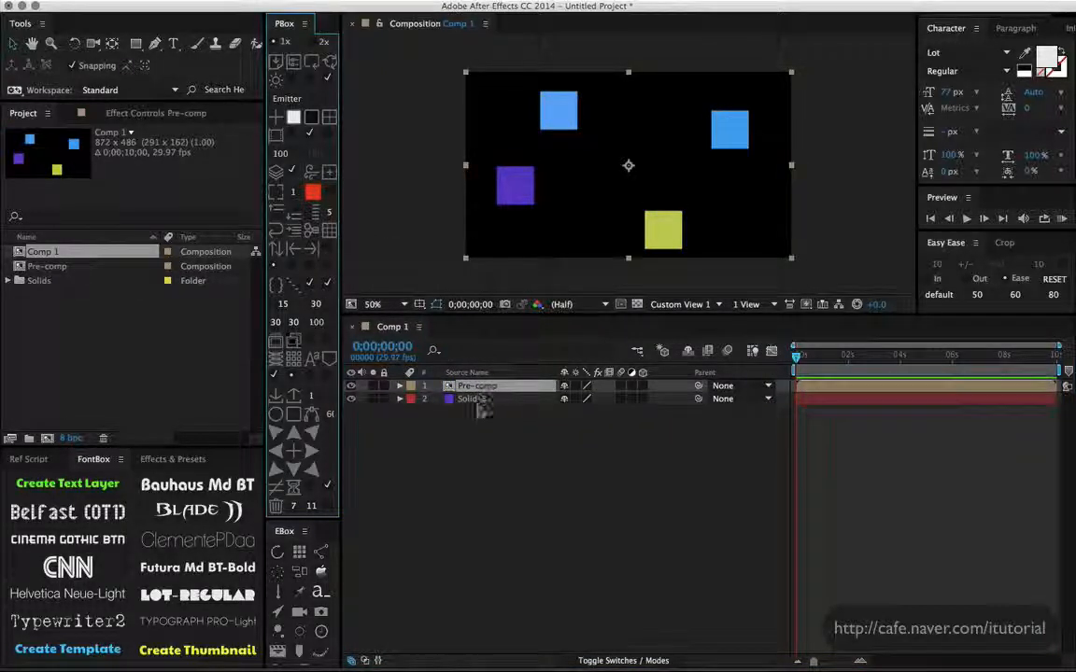
- Move the purple Solid-2 square slightly upward to test snapping against the pre-composition
{"action": "left_click", "coordinate": [470, 400]}
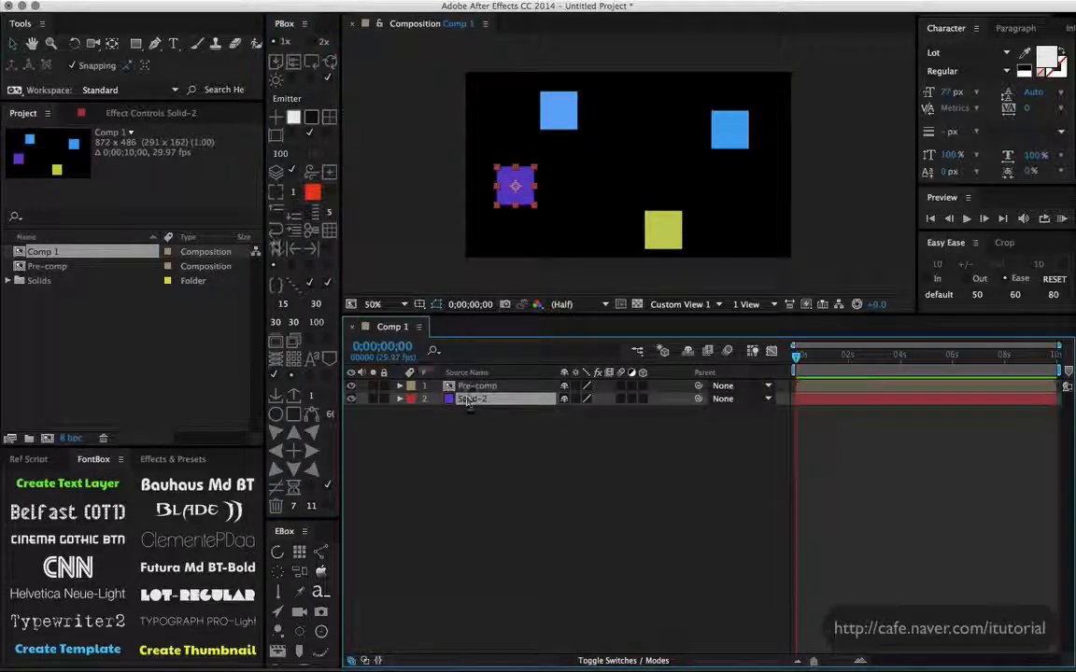
{"action": "left_click", "coordinate": [138, 74]}
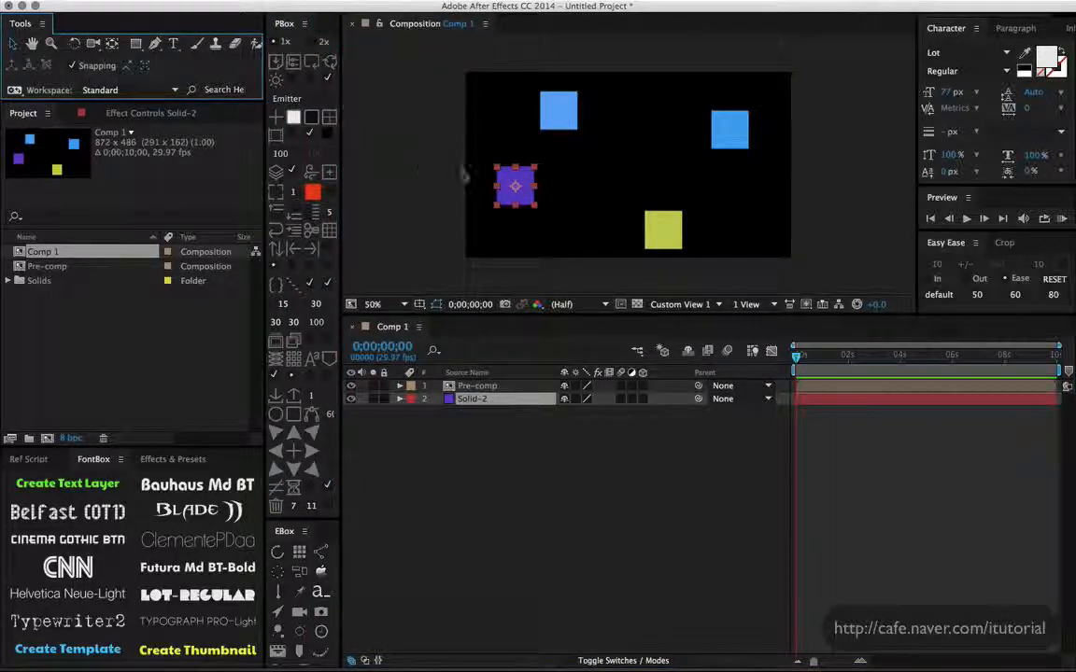
{"action": "mouse_move", "coordinate": [526, 191]}
{"action": "left_mouse_down"}
{"action": "mouse_move", "coordinate": [536, 141]}
{"action": "mouse_move", "coordinate": [565, 123]}
{"action": "mouse_move", "coordinate": [562, 97]}
{"action": "mouse_move", "coordinate": [575, 140]}
{"action": "mouse_move", "coordinate": [665, 222]}
{"action": "mouse_move", "coordinate": [706, 178]}
{"action": "mouse_move", "coordinate": [714, 127]}
{"action": "mouse_move", "coordinate": [568, 119]}
{"action": "mouse_move", "coordinate": [534, 140]}
{"action": "mouse_move", "coordinate": [539, 154]}
{"action": "mouse_move", "coordinate": [476, 158]}
{"action": "mouse_move", "coordinate": [474, 251]}
{"action": "mouse_move", "coordinate": [528, 250]}
{"action": "mouse_move", "coordinate": [568, 133]}
{"action": "mouse_move", "coordinate": [521, 170]}
{"action": "left_mouse_up"}
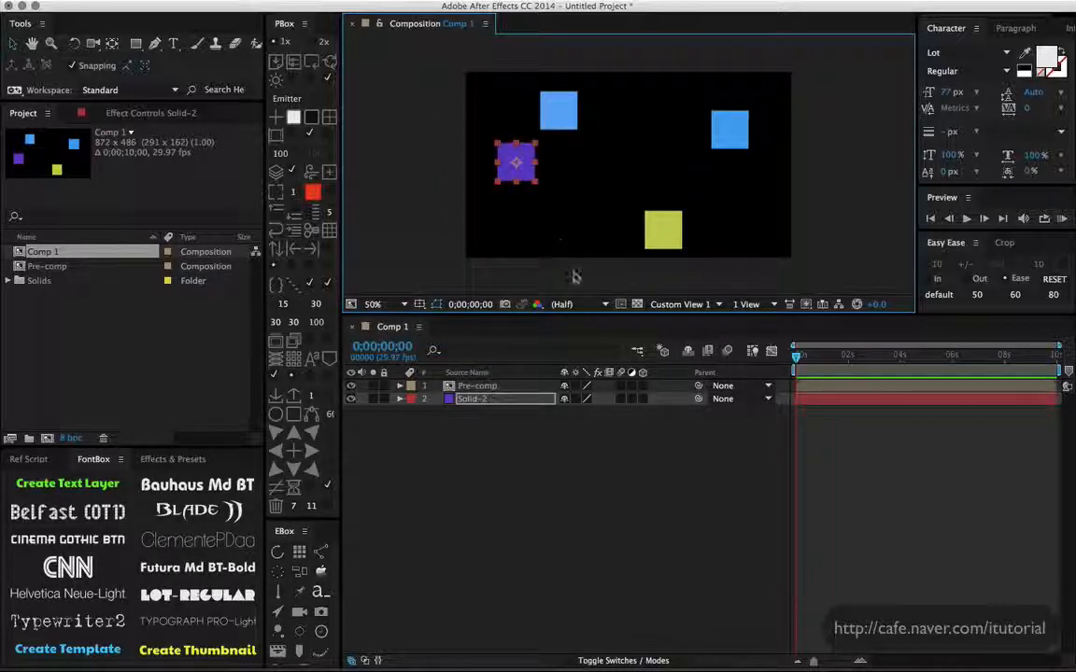
- Make Solid-4, Solid-3 and Solid-1 3D layers inside Pre-comp, and move the purple square down and slightly left in Comp 1
{"action": "double_click", "coordinate": [482, 387]}
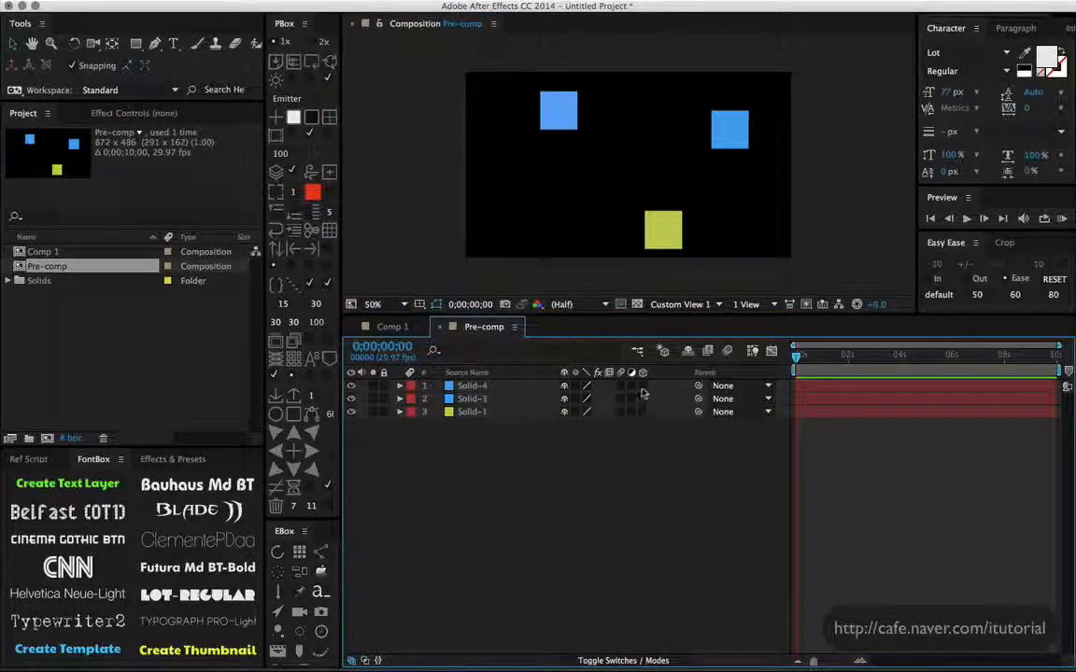
{"action": "left_click_drag", "start_coordinate": [643, 386], "coordinate": [643, 409]}
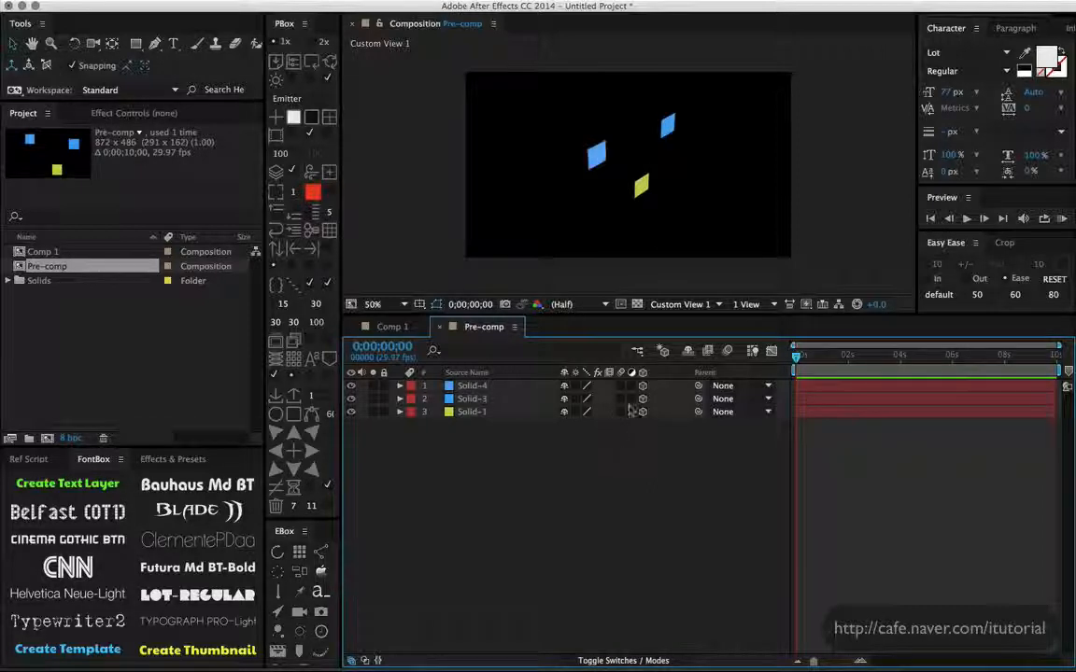
{"action": "left_click", "coordinate": [392, 326]}
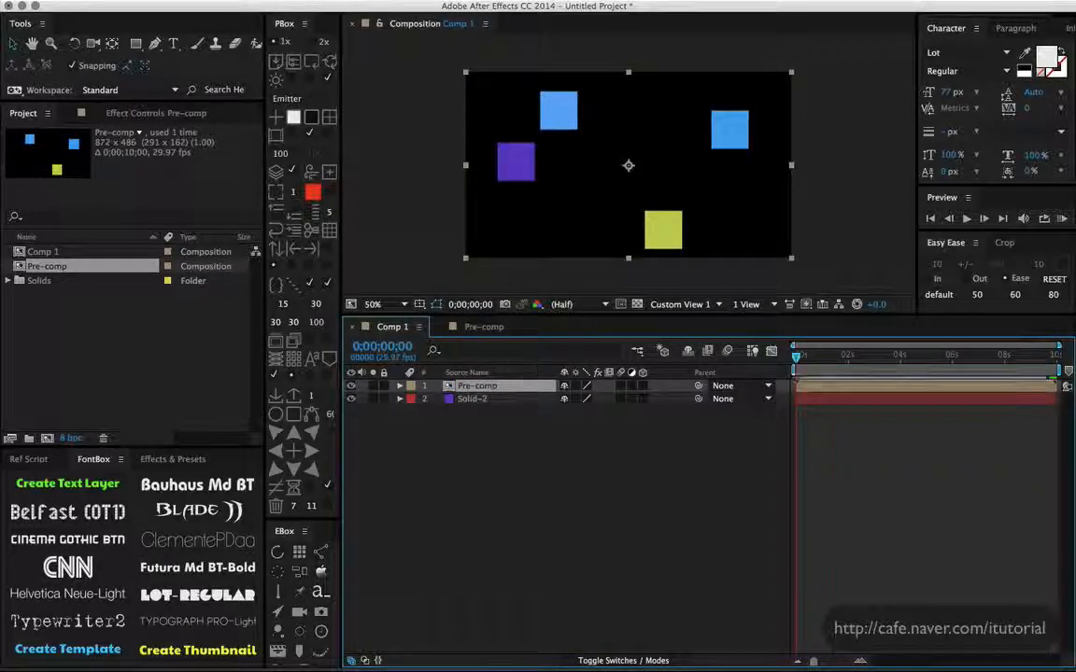
{"action": "left_click", "coordinate": [471, 399]}
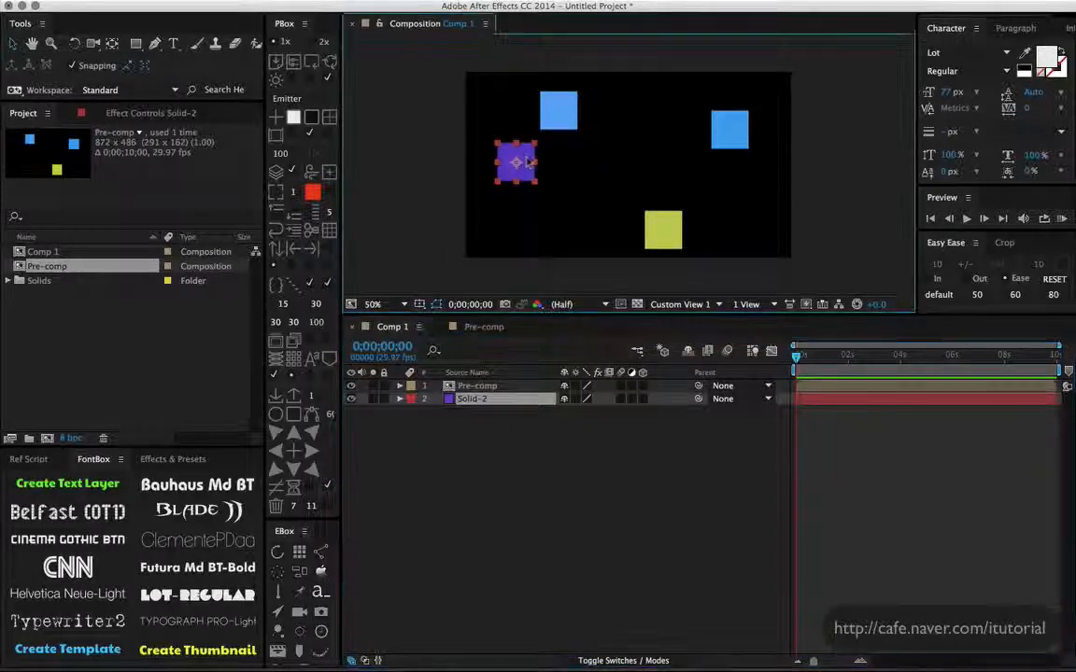
{"action": "left_click_drag", "start_coordinate": [526, 159], "coordinate": [520, 191]}
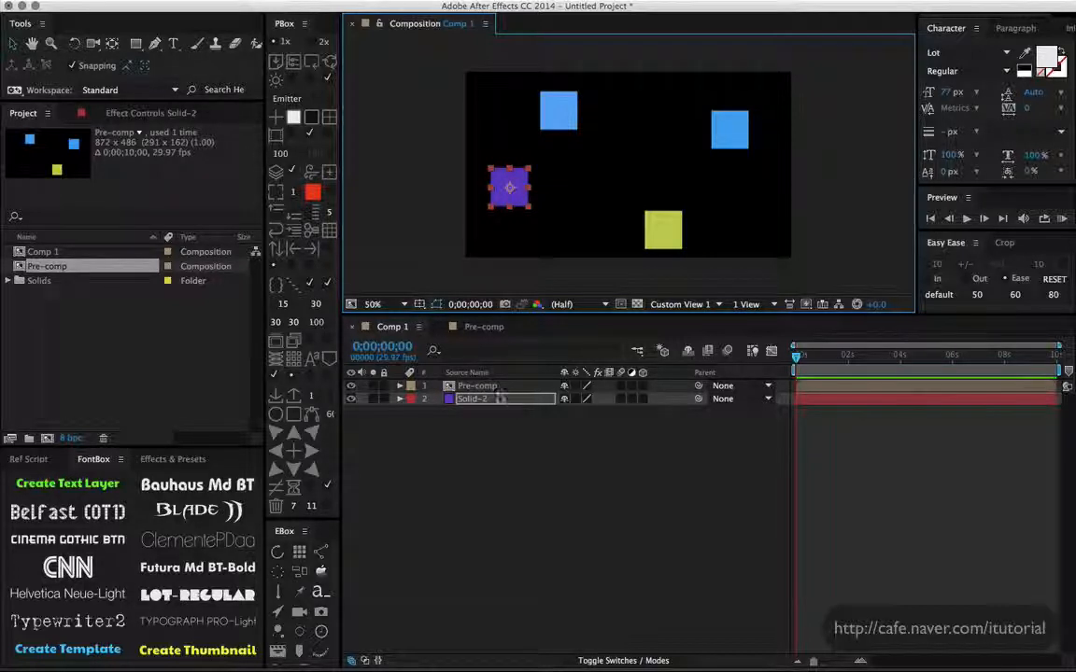
- Collapse transformations on the Pre-comp layer and set the 3D view to Active Camera
{"action": "left_click", "coordinate": [574, 386]}
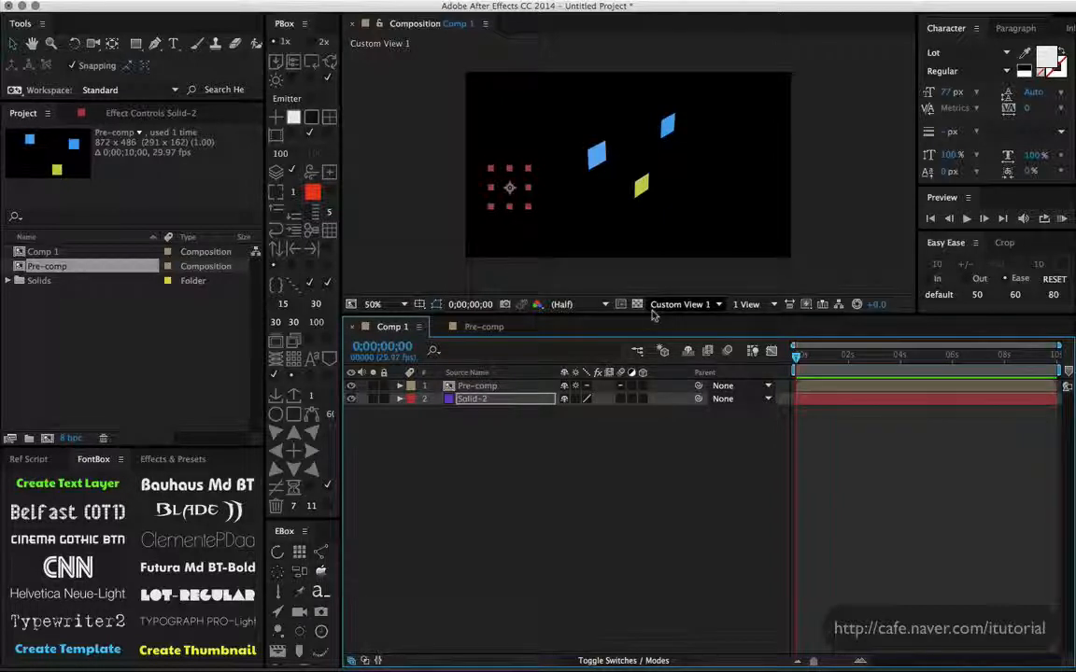
{"action": "left_click", "coordinate": [686, 306]}
{"action": "left_click", "coordinate": [697, 319]}
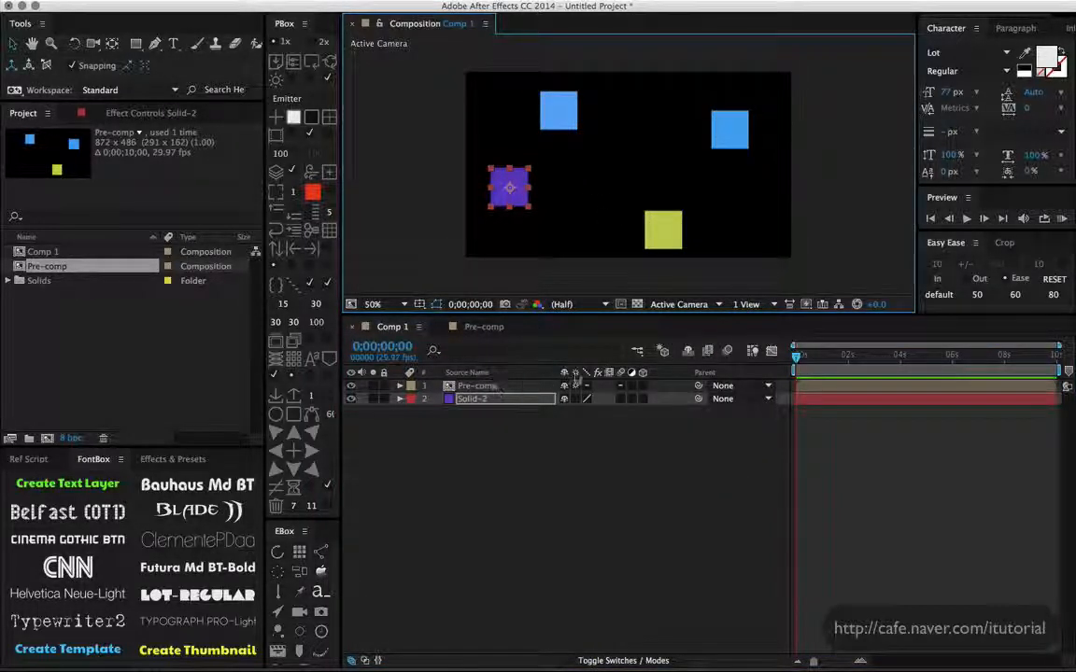
- Make the Pre-comp and Solid-2 layers 3D and move the purple square slightly right and down
{"action": "left_click", "coordinate": [492, 421]}
{"action": "left_click", "coordinate": [493, 400]}
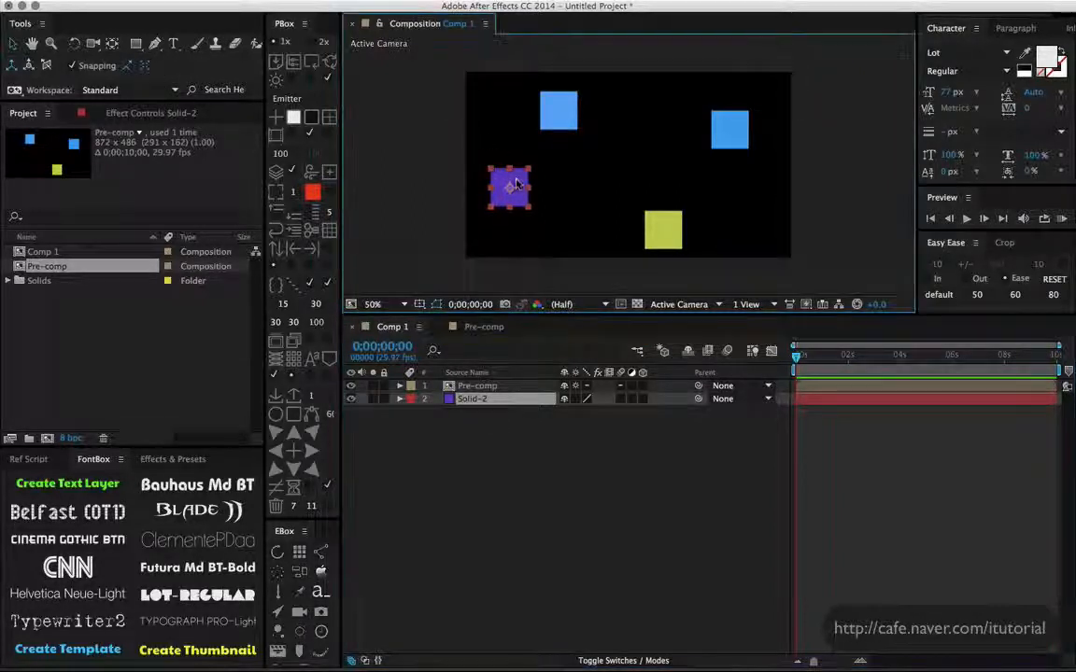
{"action": "mouse_move", "coordinate": [516, 181]}
{"action": "left_mouse_down"}
{"action": "mouse_move", "coordinate": [533, 132]}
{"action": "mouse_move", "coordinate": [564, 114]}
{"action": "mouse_move", "coordinate": [539, 86]}
{"action": "mouse_move", "coordinate": [541, 132]}
{"action": "mouse_move", "coordinate": [570, 125]}
{"action": "mouse_move", "coordinate": [530, 114]}
{"action": "mouse_move", "coordinate": [514, 182]}
{"action": "left_mouse_up"}
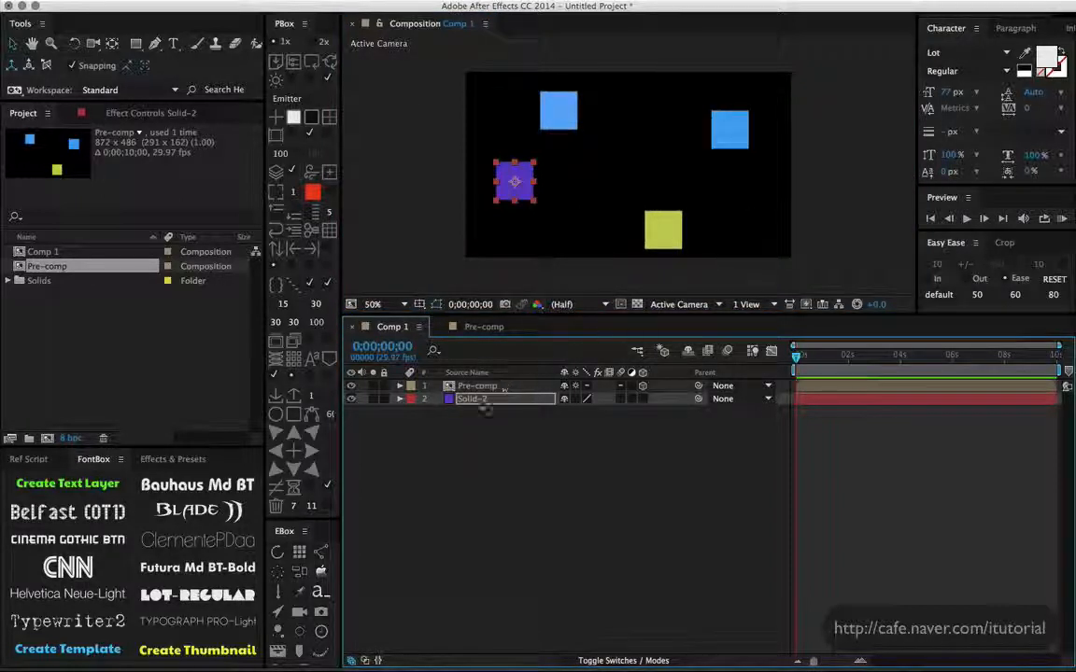
{"action": "mouse_move", "coordinate": [522, 186]}
{"action": "left_mouse_down"}
{"action": "mouse_move", "coordinate": [545, 134]}
{"action": "mouse_move", "coordinate": [589, 134]}
{"action": "mouse_move", "coordinate": [583, 101]}
{"action": "mouse_move", "coordinate": [551, 111]}
{"action": "mouse_move", "coordinate": [548, 147]}
{"action": "mouse_move", "coordinate": [575, 169]}
{"action": "mouse_move", "coordinate": [532, 198]}
{"action": "left_mouse_up"}
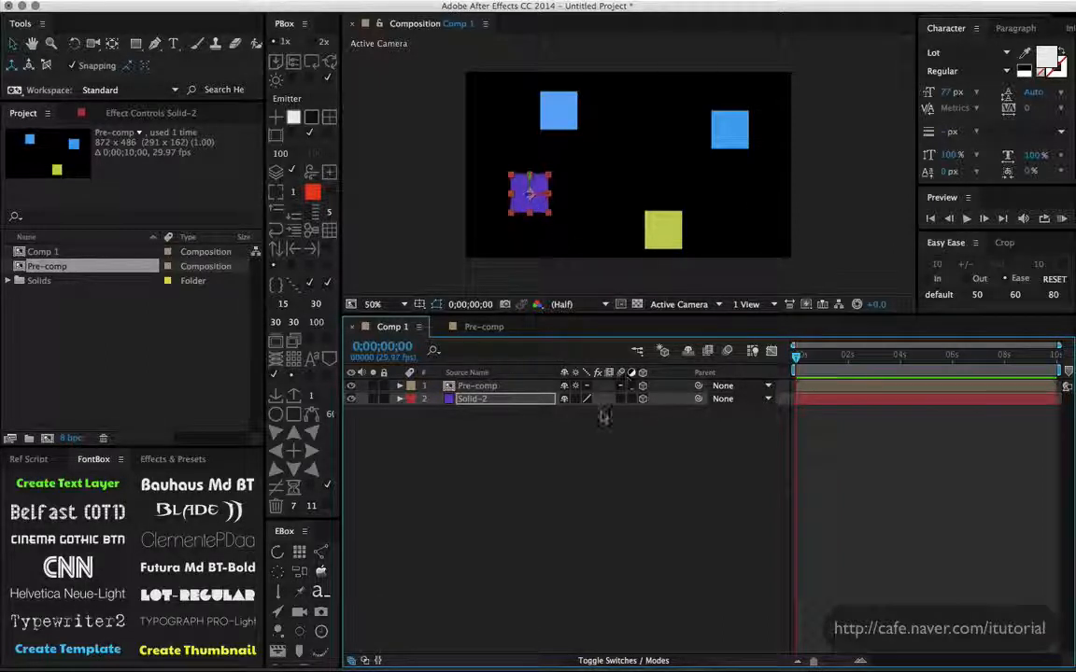
- Move the purple square up to the left edge of the composition frame
{"action": "mouse_move", "coordinate": [543, 200]}
{"action": "left_mouse_down"}
{"action": "mouse_move", "coordinate": [560, 142]}
{"action": "mouse_move", "coordinate": [549, 124]}
{"action": "mouse_move", "coordinate": [583, 139]}
{"action": "mouse_move", "coordinate": [577, 94]}
{"action": "mouse_move", "coordinate": [559, 91]}
{"action": "mouse_move", "coordinate": [535, 120]}
{"action": "mouse_move", "coordinate": [541, 172]}
{"action": "mouse_move", "coordinate": [525, 170]}
{"action": "mouse_move", "coordinate": [560, 92]}
{"action": "mouse_move", "coordinate": [578, 94]}
{"action": "mouse_move", "coordinate": [559, 131]}
{"action": "mouse_move", "coordinate": [542, 121]}
{"action": "mouse_move", "coordinate": [545, 99]}
{"action": "mouse_move", "coordinate": [708, 138]}
{"action": "mouse_move", "coordinate": [641, 138]}
{"action": "mouse_move", "coordinate": [548, 198]}
{"action": "mouse_move", "coordinate": [513, 190]}
{"action": "mouse_move", "coordinate": [513, 132]}
{"action": "mouse_move", "coordinate": [488, 149]}
{"action": "left_mouse_up"}
{"action": "left_click", "coordinate": [497, 209]}
{"action": "left_click", "coordinate": [525, 173]}
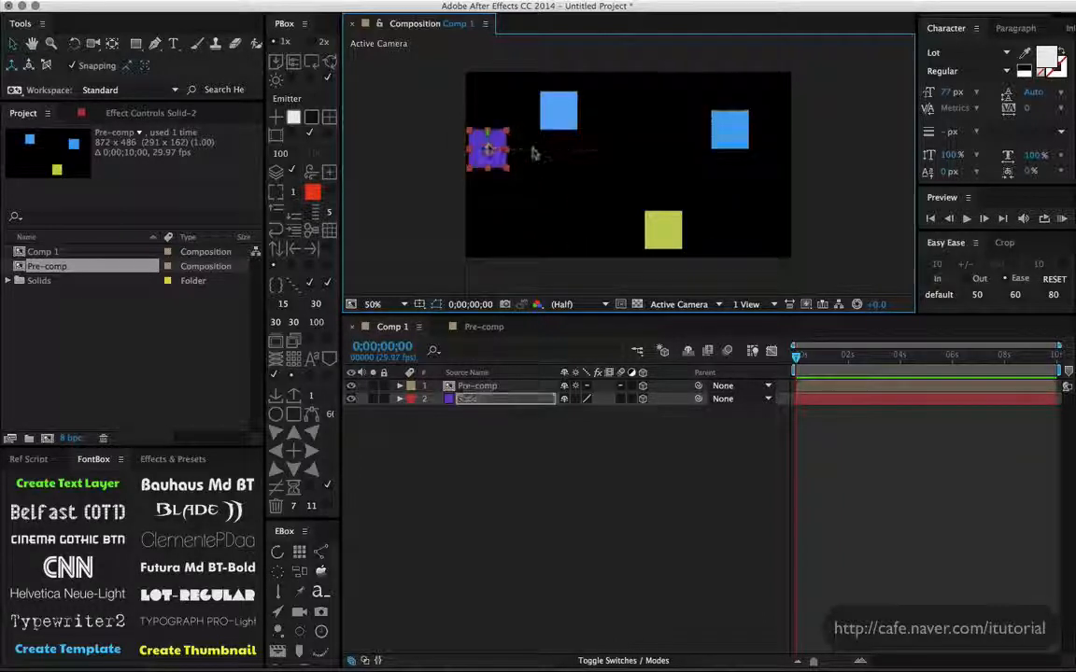
- Toggle snapping along extended layer edges and move the purple square slightly right and down from the frame's left edge
{"action": "left_click", "coordinate": [128, 72]}
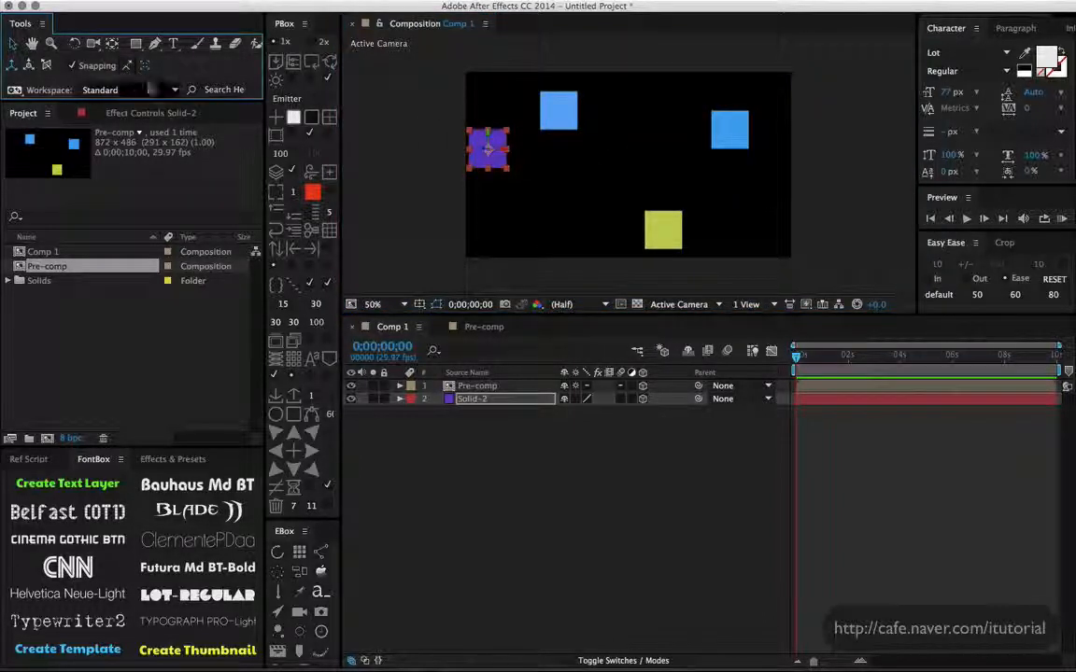
{"action": "left_click", "coordinate": [495, 161]}
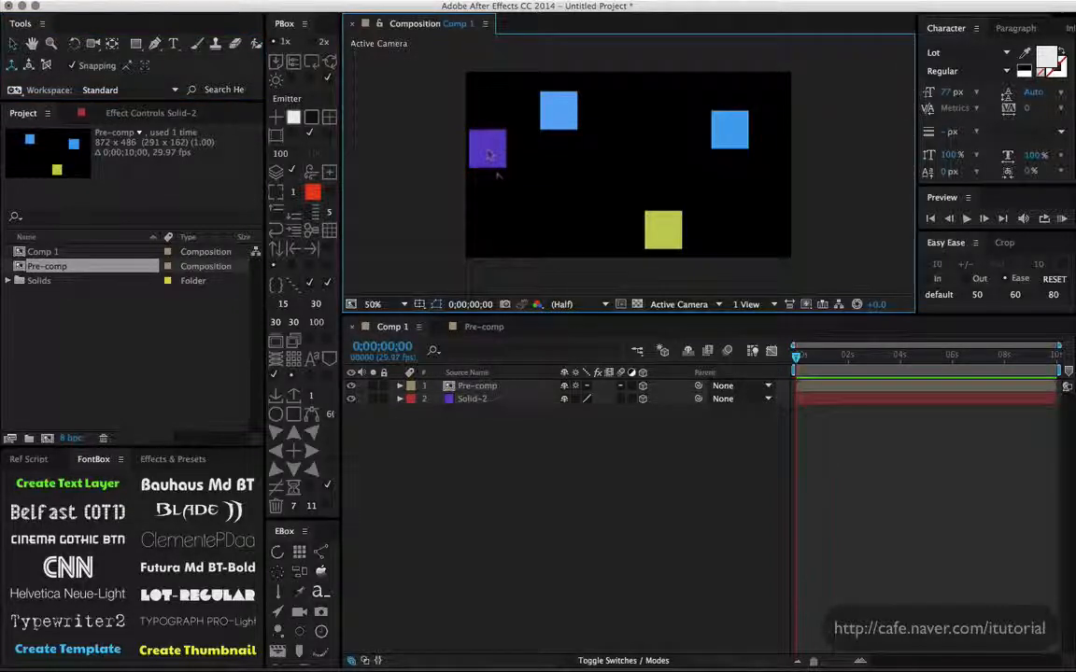
{"action": "mouse_move", "coordinate": [495, 161]}
{"action": "left_mouse_down"}
{"action": "mouse_move", "coordinate": [549, 125]}
{"action": "mouse_move", "coordinate": [546, 100]}
{"action": "mouse_move", "coordinate": [577, 134]}
{"action": "mouse_move", "coordinate": [549, 141]}
{"action": "mouse_move", "coordinate": [565, 101]}
{"action": "mouse_move", "coordinate": [560, 133]}
{"action": "mouse_move", "coordinate": [504, 157]}
{"action": "left_mouse_up"}
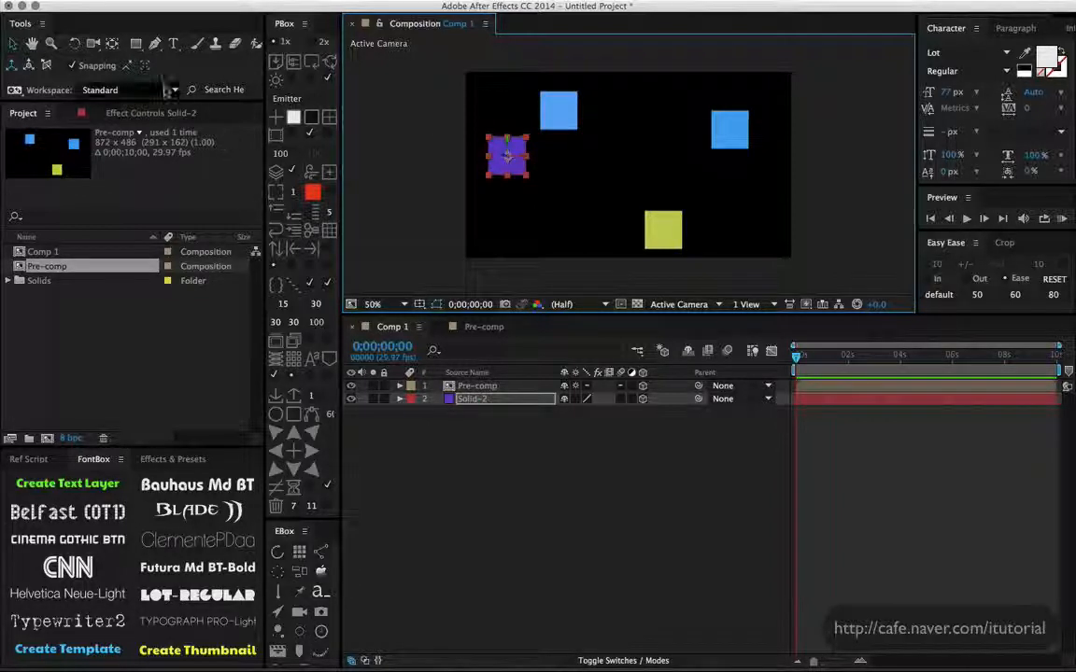
- In Pre-comp, move the yellow Solid-1 square forward along its Z axis, toward the viewer
{"action": "double_click", "coordinate": [476, 386]}
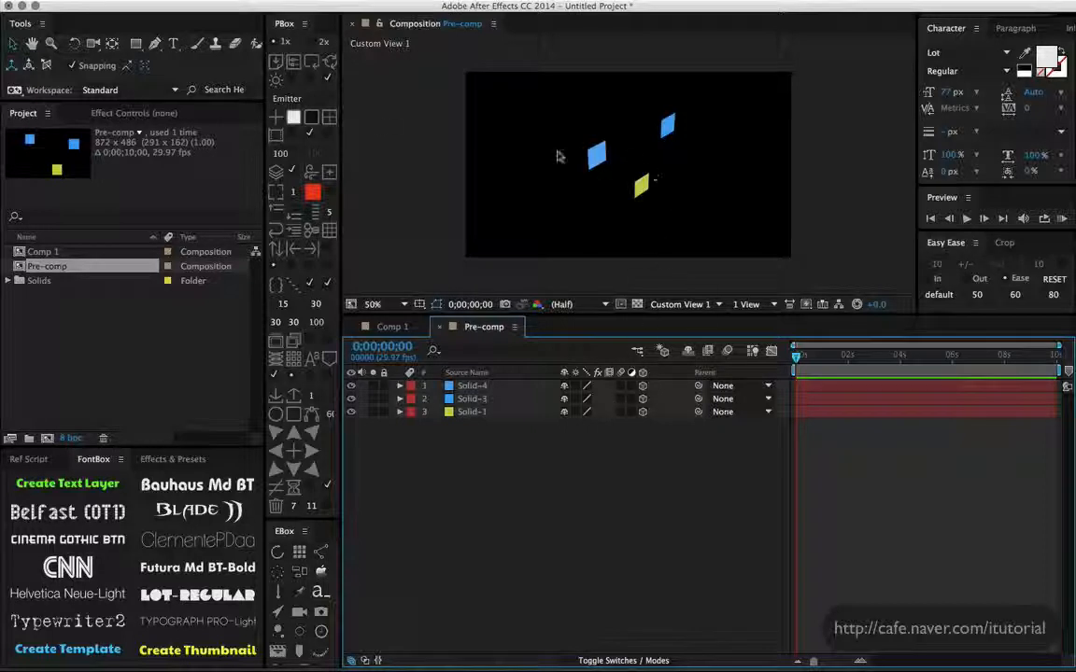
{"action": "left_click", "coordinate": [95, 43]}
{"action": "left_click_drag", "start_coordinate": [616, 166], "coordinate": [636, 177]}
{"action": "left_click", "coordinate": [14, 45]}
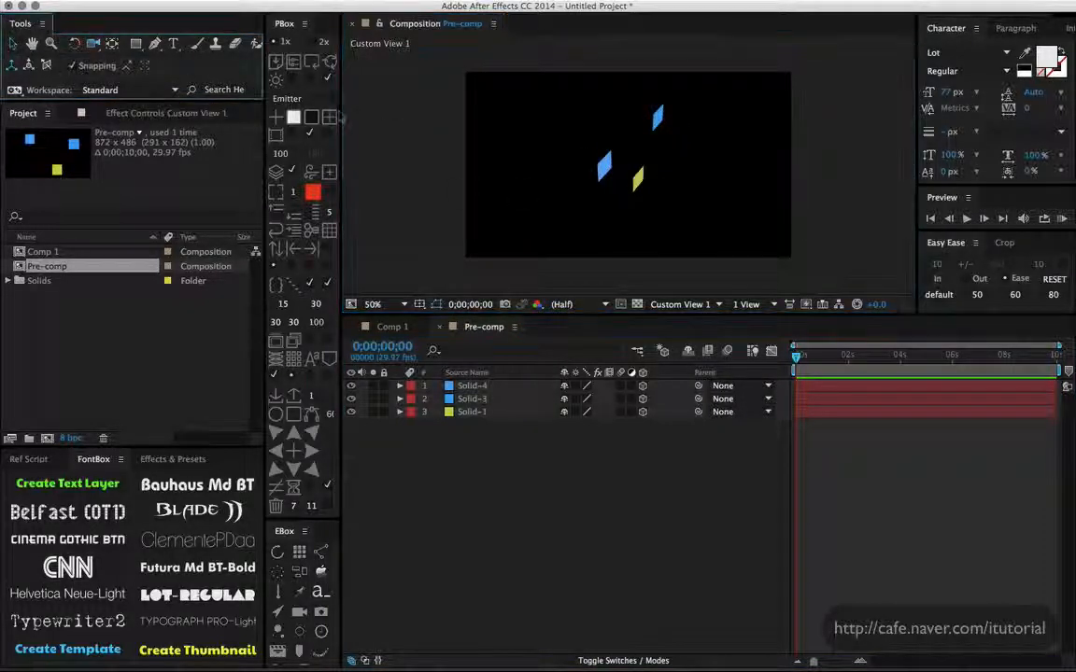
{"action": "left_click", "coordinate": [641, 179]}
{"action": "key", "text": "Return"}
{"action": "left_click_drag", "start_coordinate": [656, 189], "coordinate": [762, 247]}
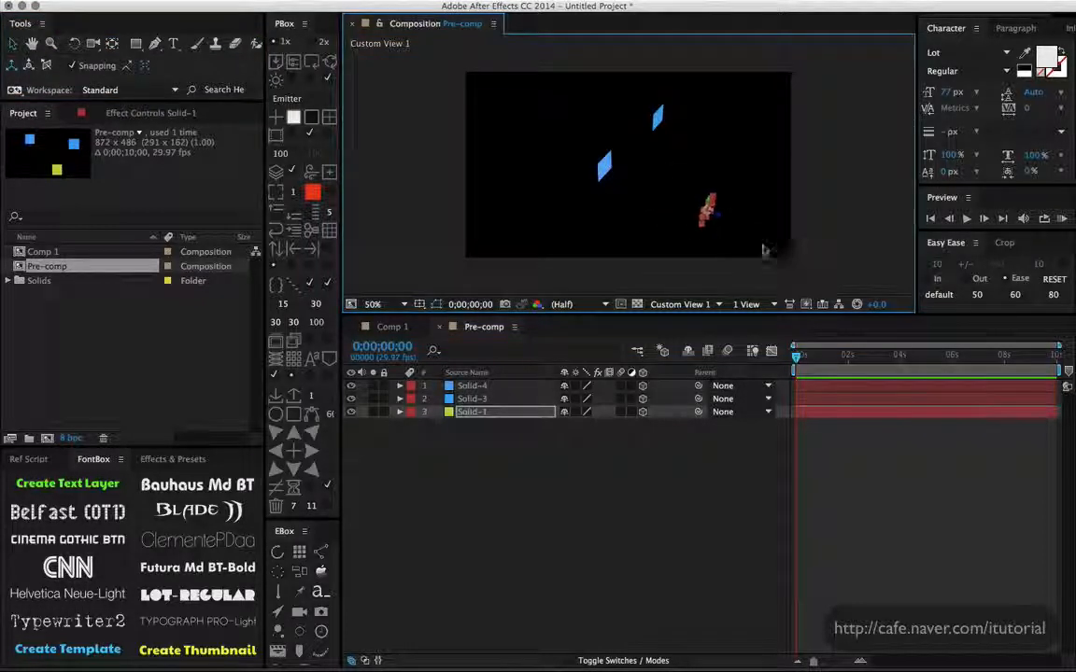
- Move the blue Solid-4 square backward along its Z axis, away from the viewer
{"action": "left_click", "coordinate": [607, 166]}
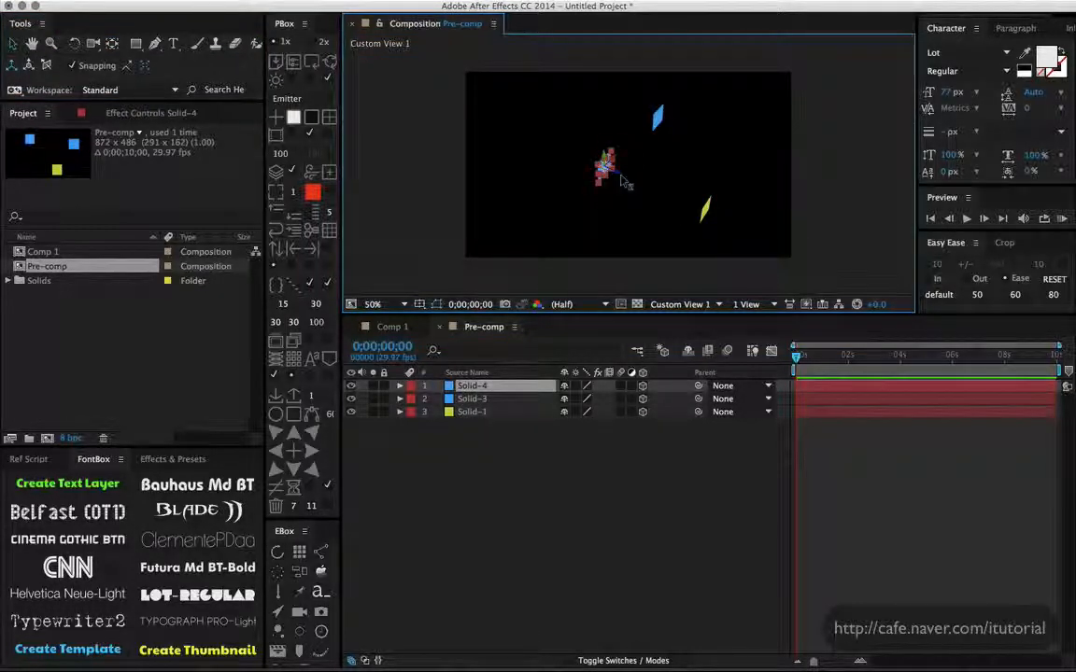
{"action": "left_click_drag", "start_coordinate": [624, 183], "coordinate": [627, 140]}
{"action": "key", "text": "Return"}
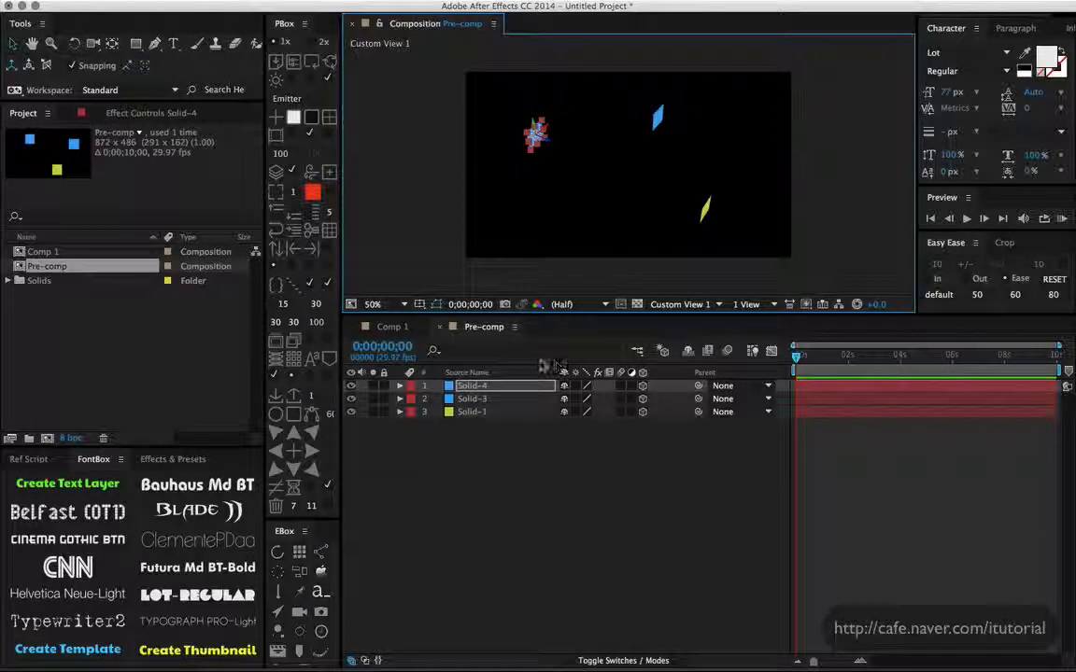
- Return to Comp 1 and display it in Custom View 1
{"action": "left_click", "coordinate": [392, 327]}
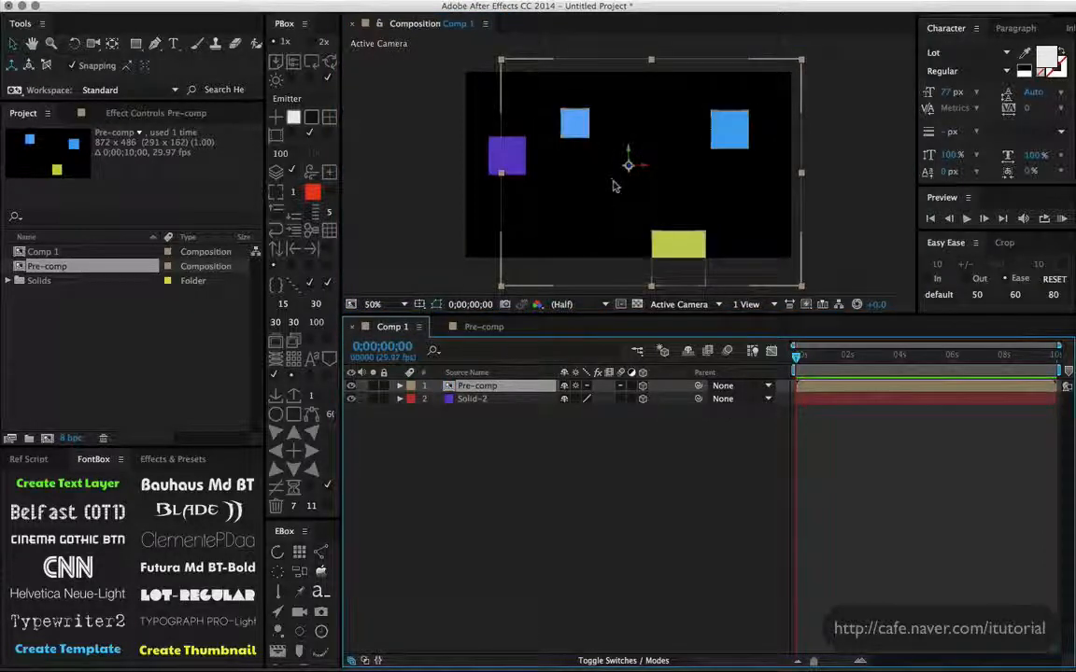
{"action": "left_click", "coordinate": [679, 304]}
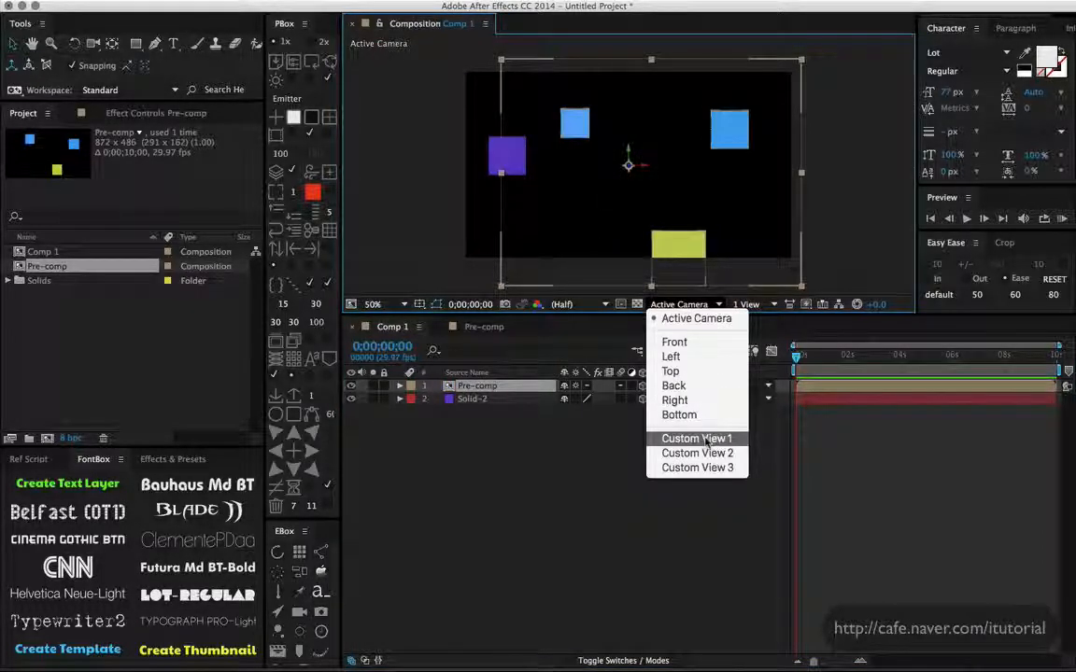
{"action": "left_click", "coordinate": [706, 441]}
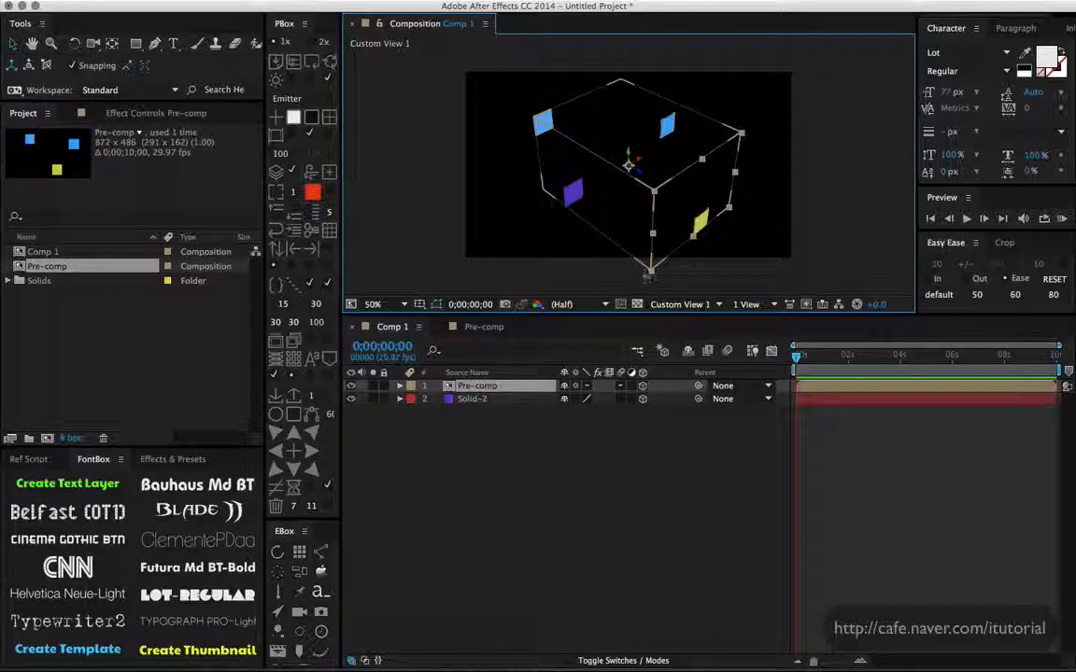
- Move the purple square to the lower left, toggle extended-edge snapping, and move it right to about level with the yellow square
{"action": "left_click", "coordinate": [475, 398]}
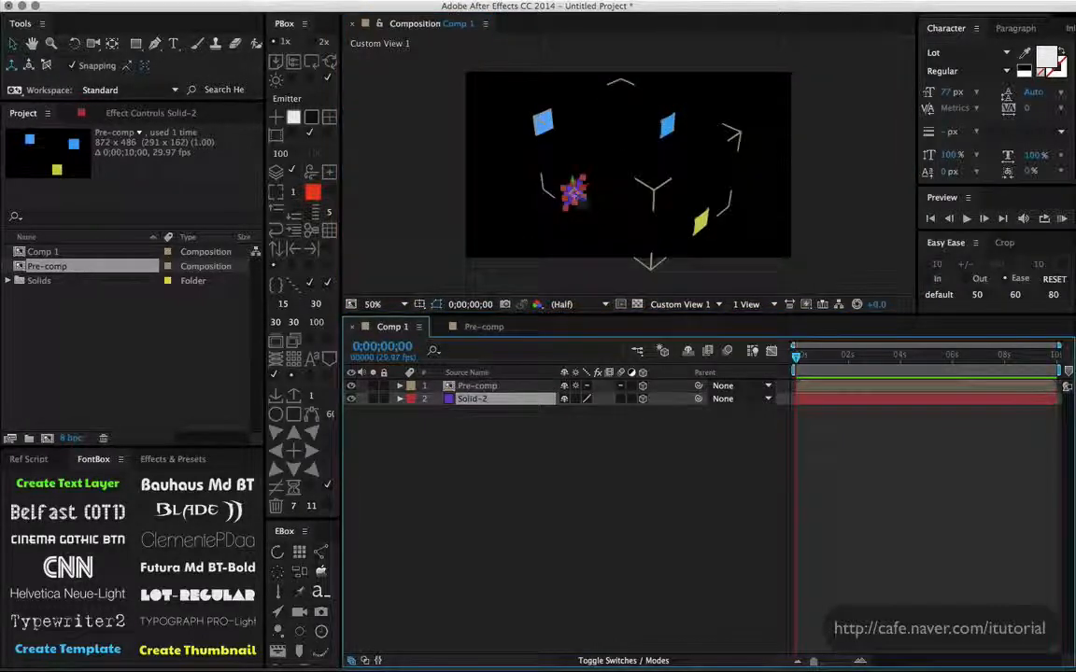
{"action": "left_click_drag", "start_coordinate": [575, 198], "coordinate": [512, 217]}
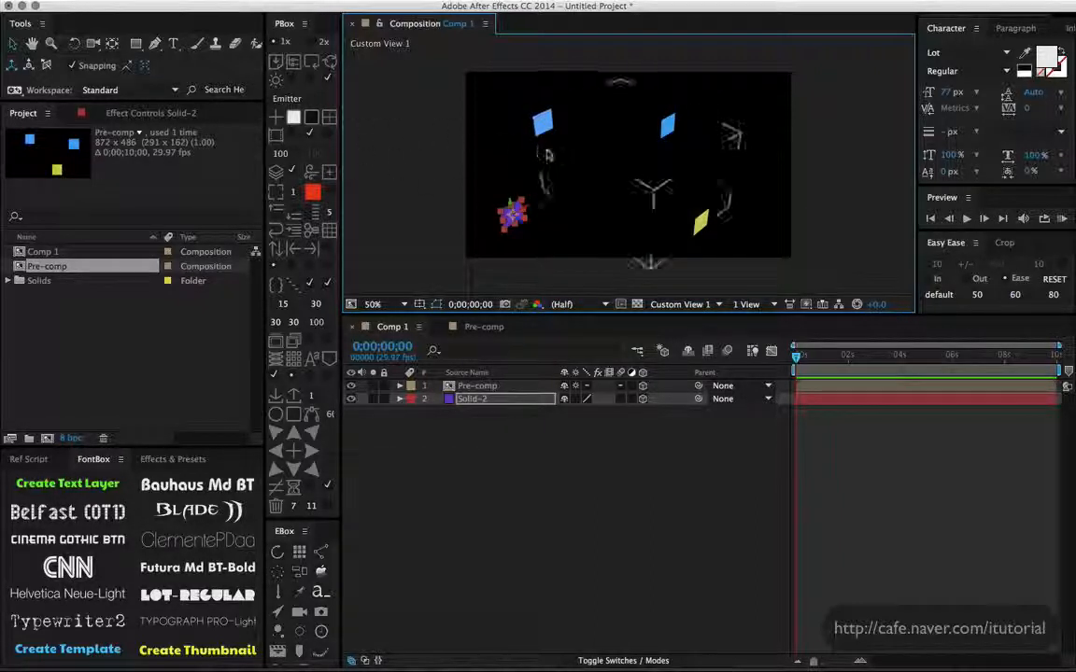
{"action": "left_click", "coordinate": [129, 67]}
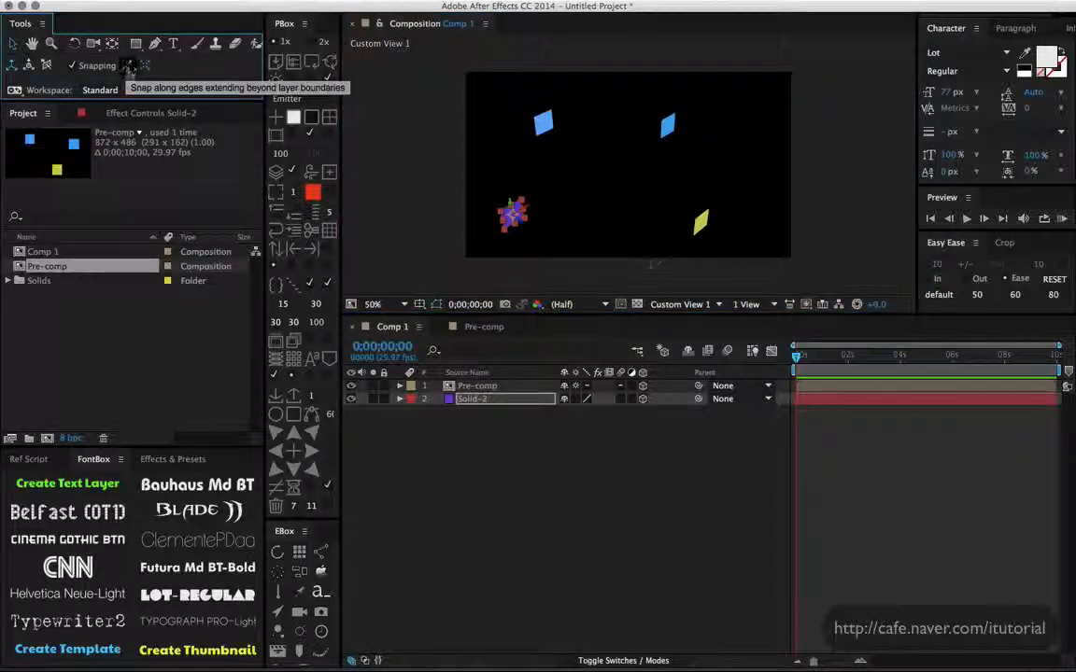
{"action": "left_click_drag", "start_coordinate": [512, 217], "coordinate": [591, 243]}
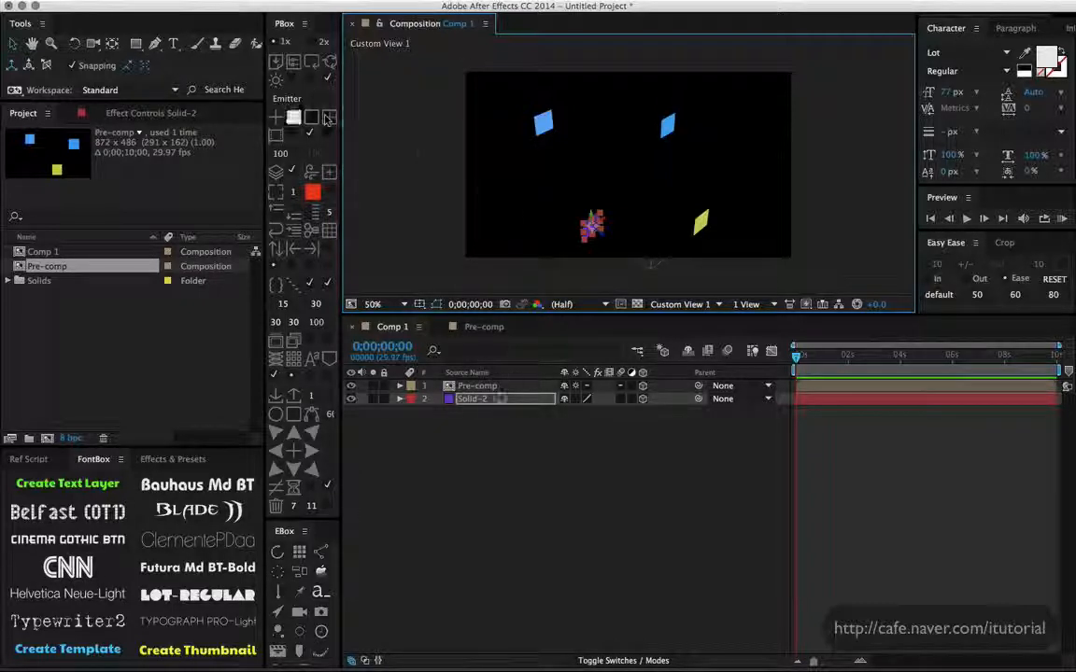
- Delete the Pre-comp layer from Comp 1 and move the purple square to the middle left in Active Camera view
{"action": "left_click", "coordinate": [482, 388]}
{"action": "key", "text": "Delete"}
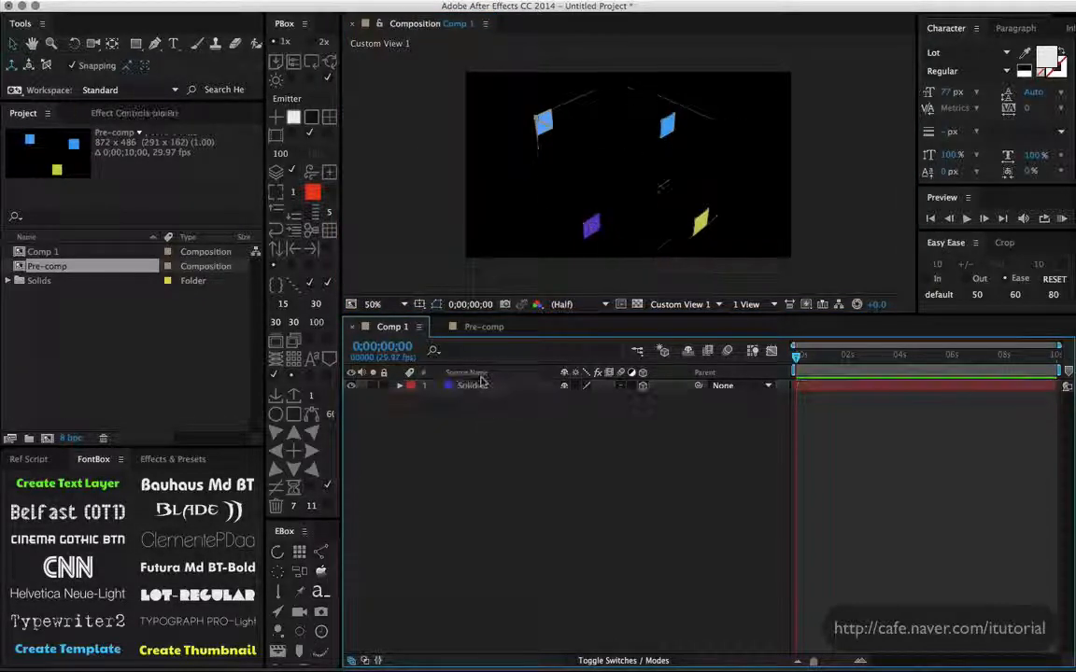
{"action": "left_click", "coordinate": [680, 305]}
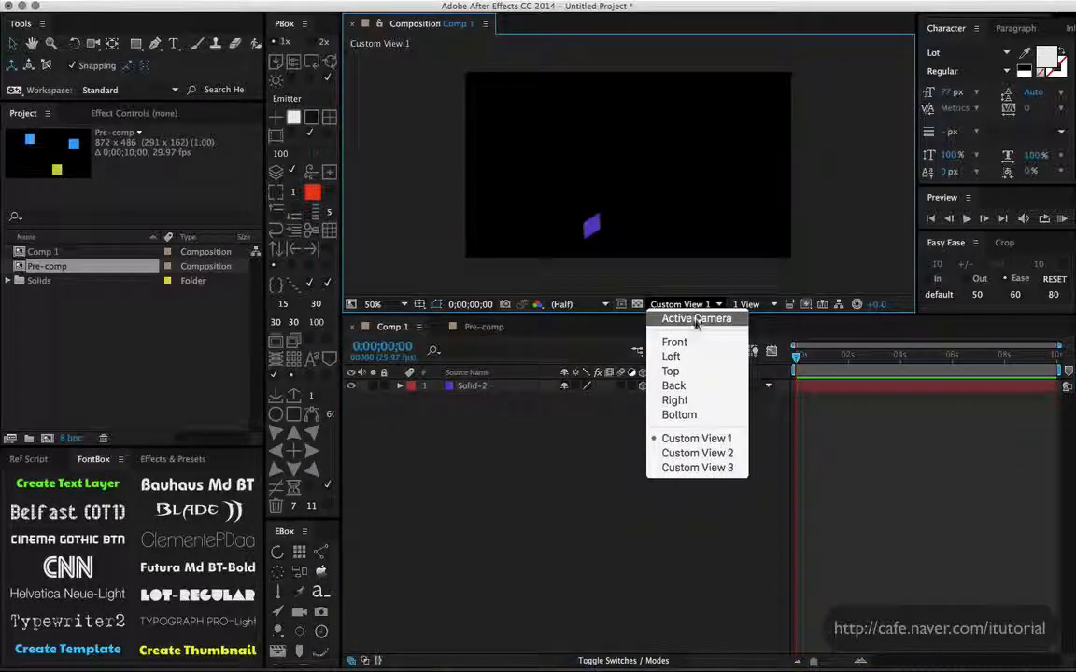
{"action": "left_click", "coordinate": [696, 310]}
{"action": "left_click_drag", "start_coordinate": [549, 250], "coordinate": [528, 163]}
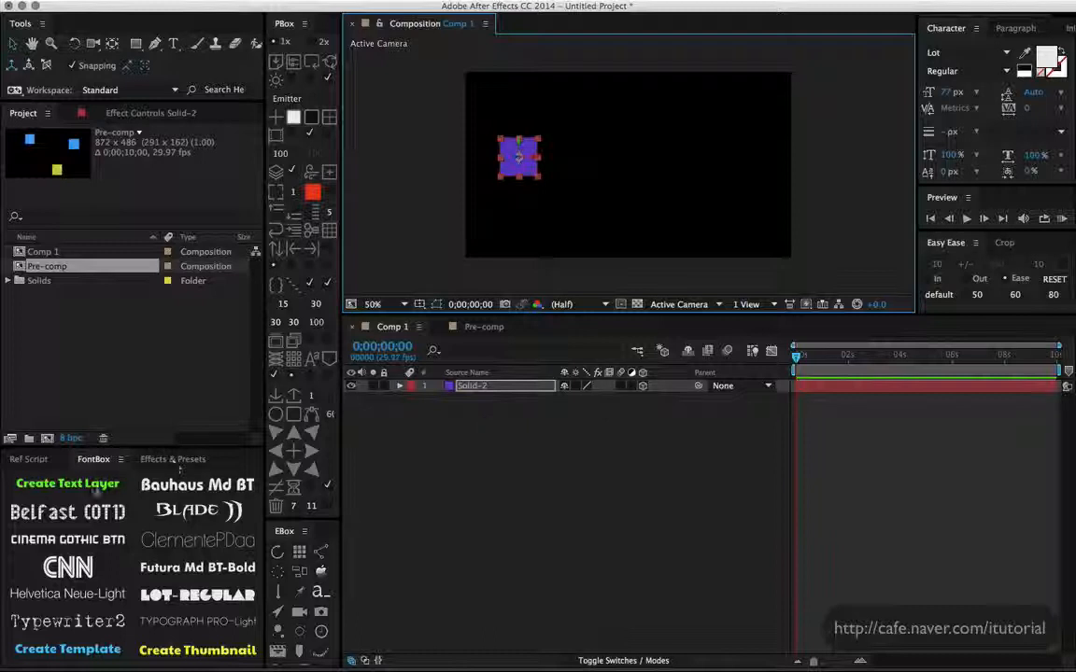
- Create a "Write Text" text layer in the Lot-Regular font at 50 px
{"action": "left_click", "coordinate": [67, 484]}
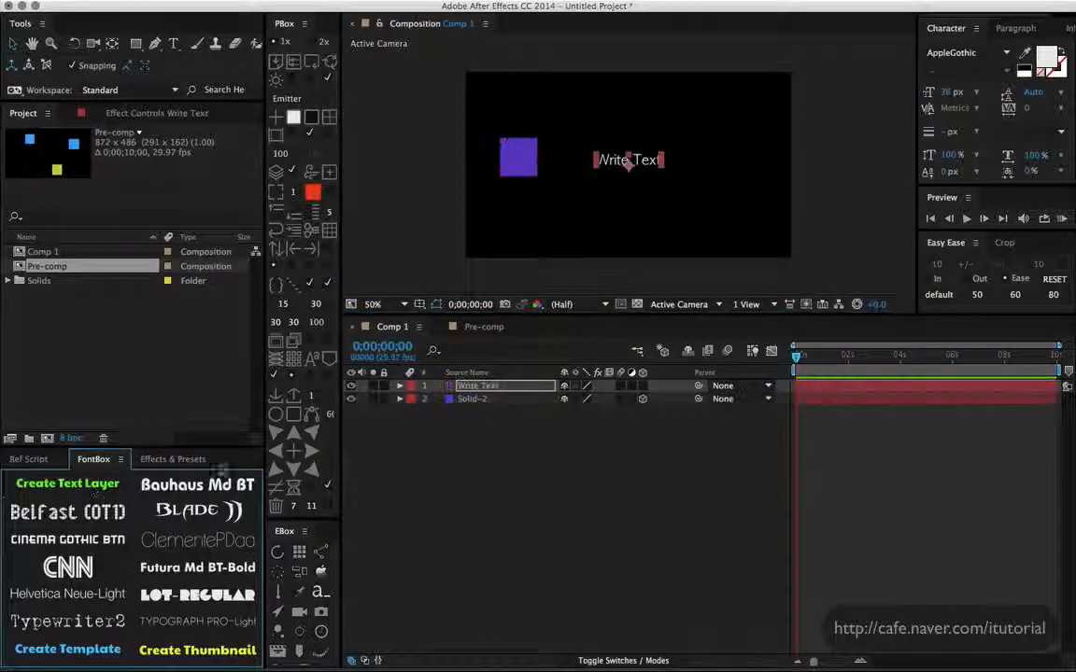
{"action": "left_click", "coordinate": [197, 595]}
{"action": "left_click_drag", "start_coordinate": [957, 96], "coordinate": [1004, 96]}
- Expand the Write Text layer's properties and enable per-character 3D
{"action": "left_click", "coordinate": [400, 385]}
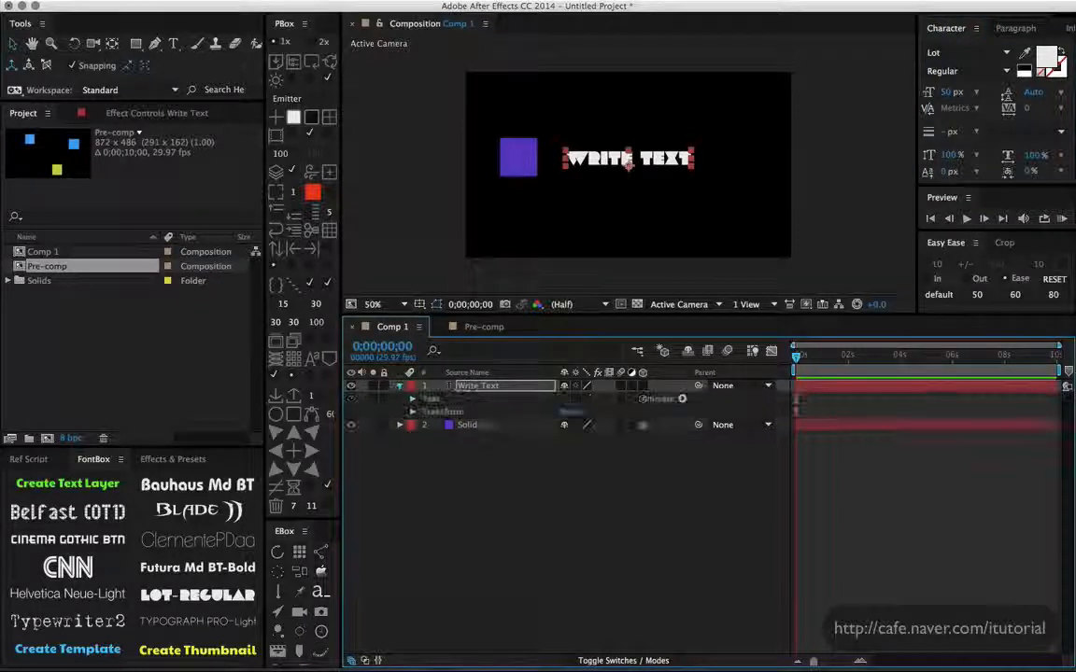
{"action": "left_click", "coordinate": [683, 400]}
{"action": "left_click", "coordinate": [738, 374]}
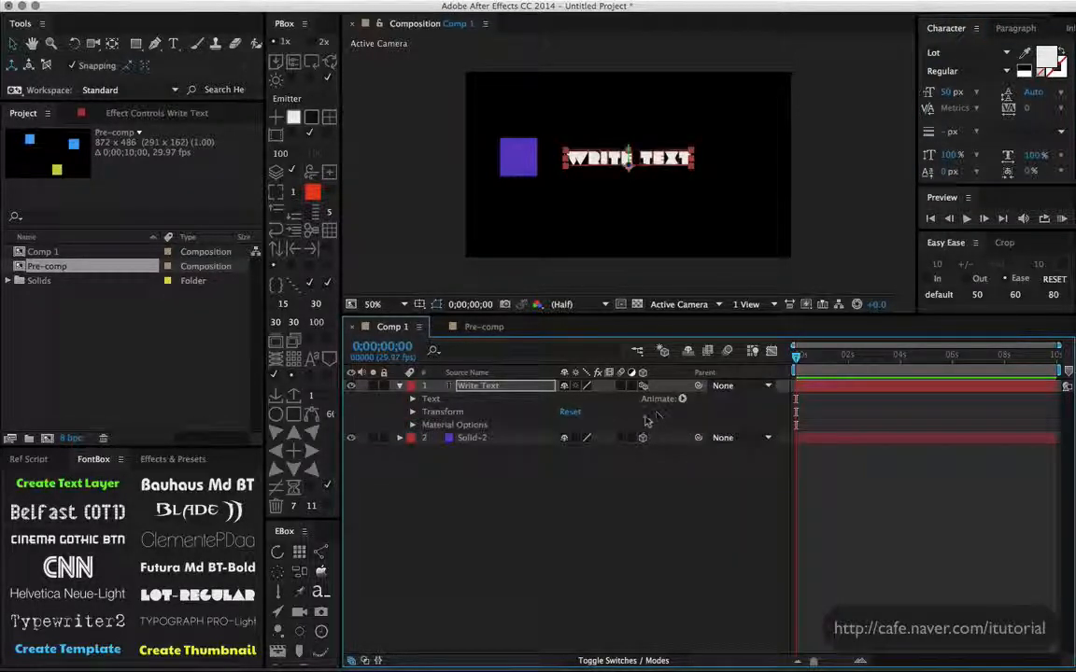
- Add a Position animator with a Wiggly selector to the Write Text layer
{"action": "left_click", "coordinate": [683, 399]}
{"action": "left_click", "coordinate": [646, 411]}
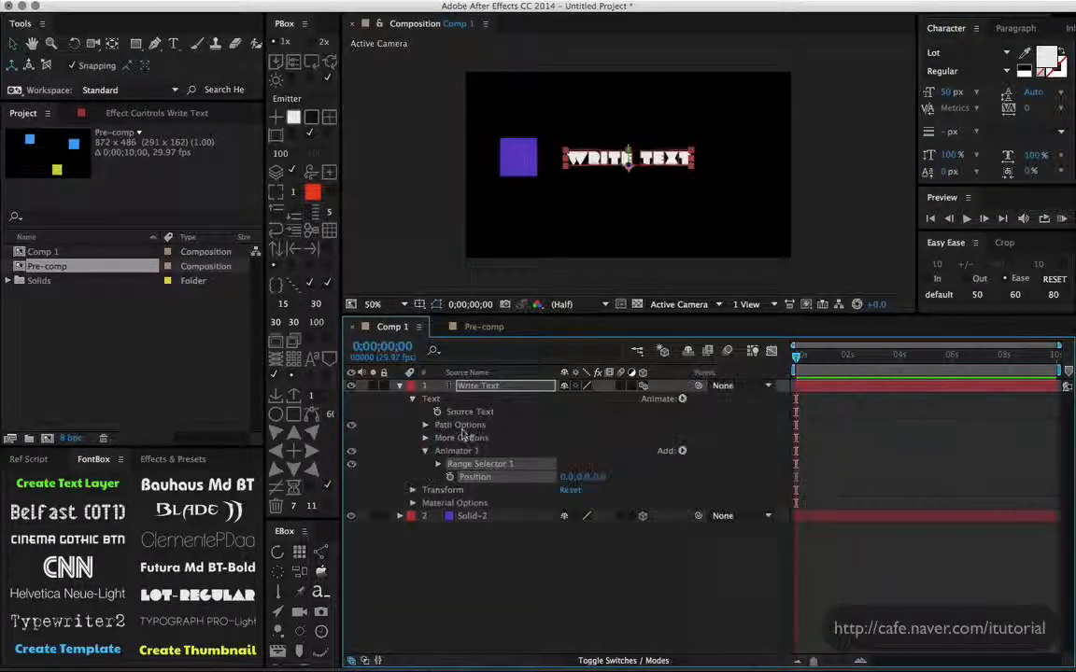
{"action": "left_click", "coordinate": [682, 452]}
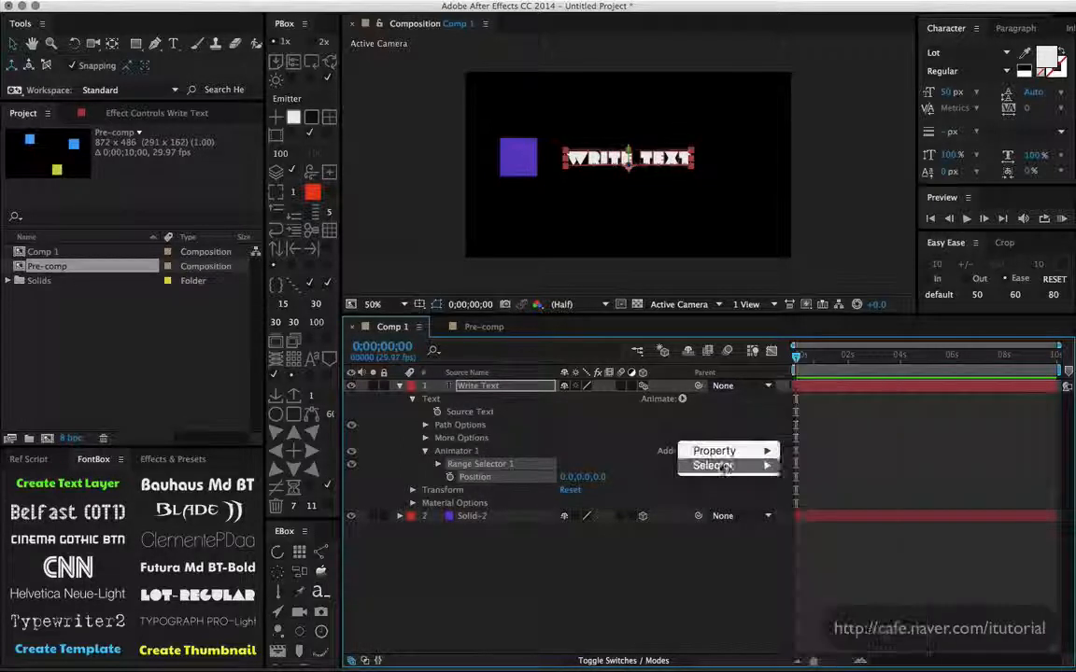
{"action": "mouse_move", "coordinate": [747, 465]}
{"action": "left_click", "coordinate": [813, 480]}
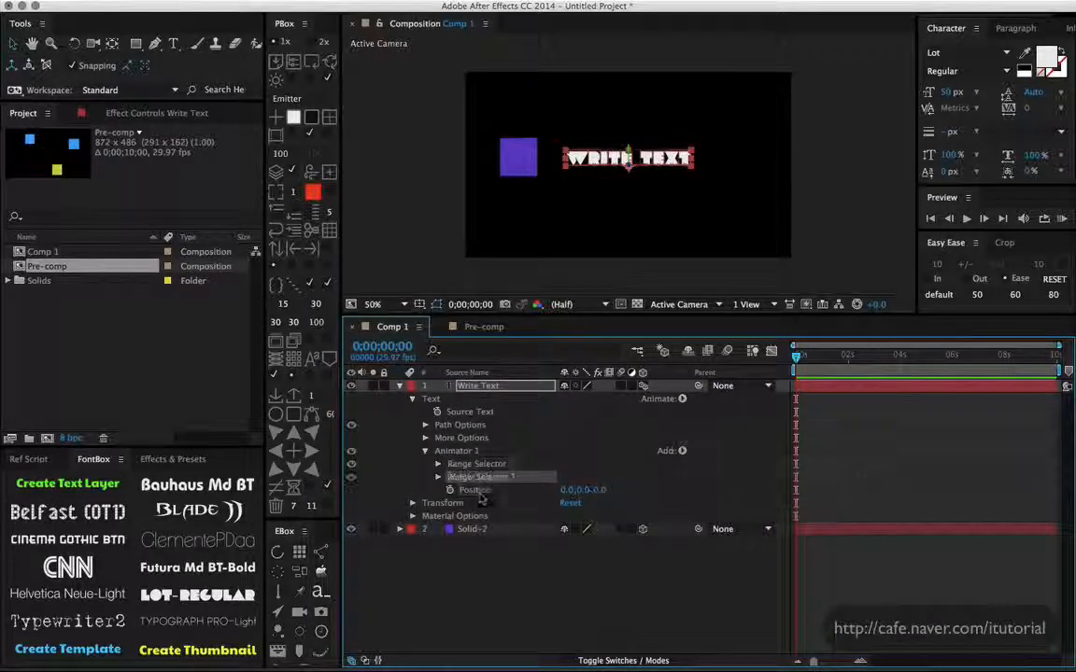
- Set Wiggly Selector 1's Wiggles/Second to 0 and collapse its properties
{"action": "left_click", "coordinate": [438, 477]}
{"action": "left_click", "coordinate": [567, 542]}
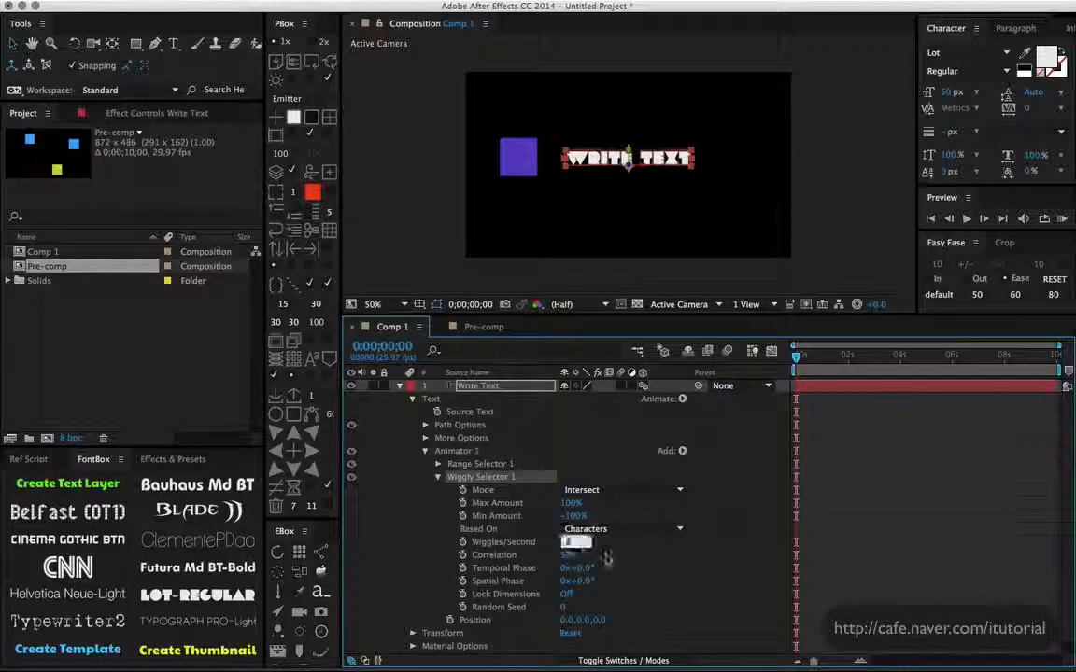
{"action": "left_click", "coordinate": [638, 582]}
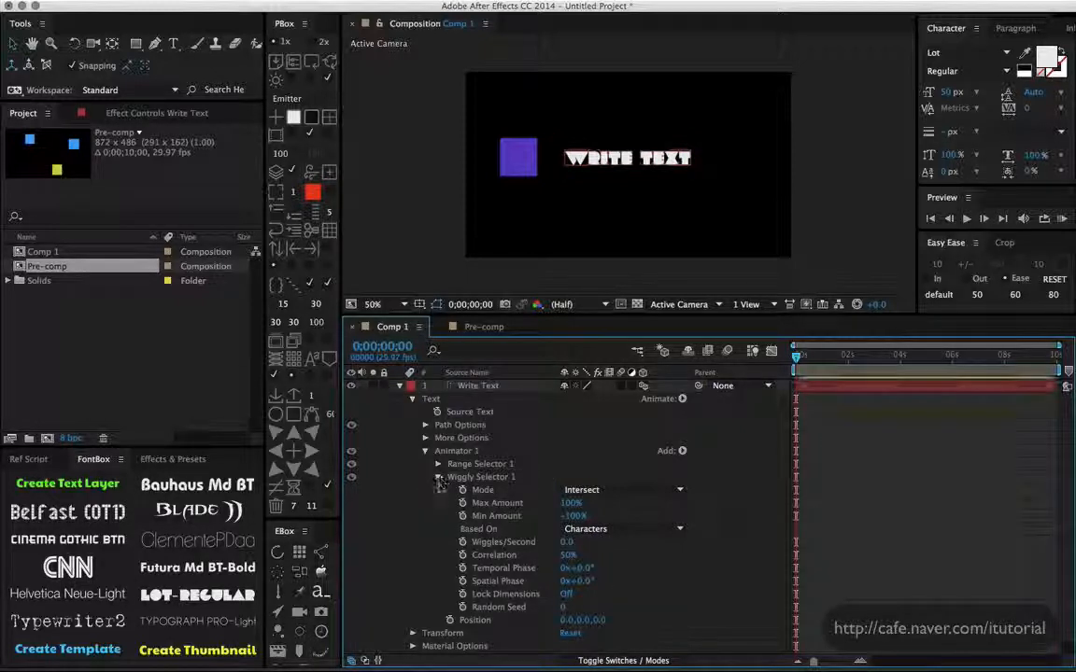
{"action": "left_click", "coordinate": [438, 477]}
- Scatter the letters in 3D by setting the animator's Position to 0, 161, 837 while viewing through Custom View 1
{"action": "left_click_drag", "start_coordinate": [600, 493], "coordinate": [639, 493]}
{"action": "left_click", "coordinate": [719, 307]}
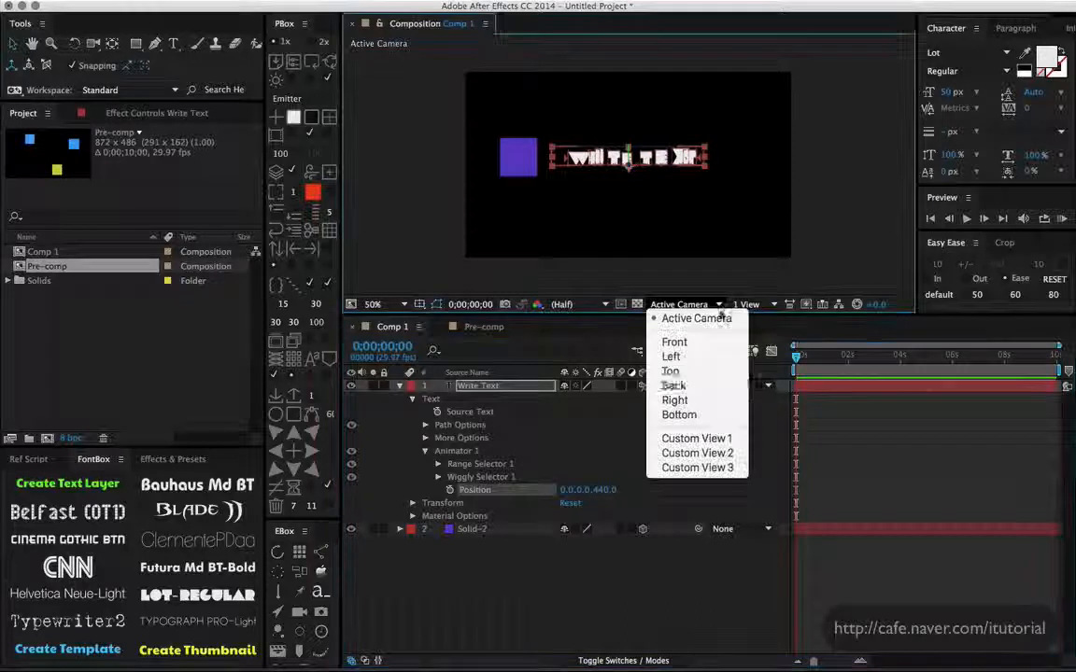
{"action": "left_click", "coordinate": [698, 438]}
{"action": "left_click_drag", "start_coordinate": [611, 491], "coordinate": [652, 493]}
{"action": "left_click_drag", "start_coordinate": [574, 490], "coordinate": [589, 489]}
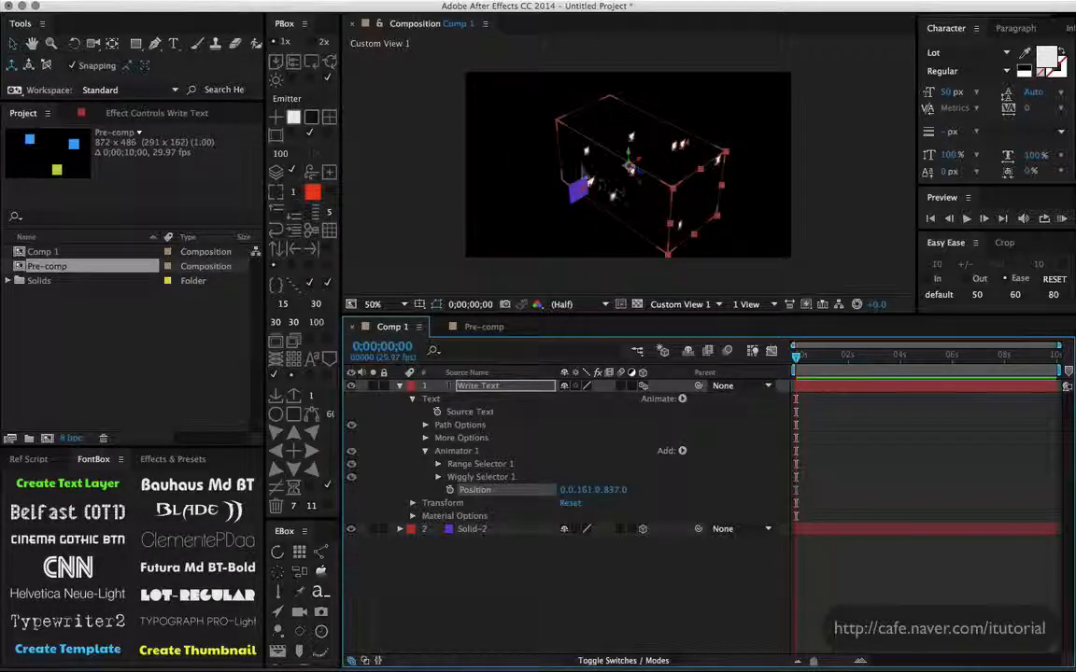
- Toggle extended-edge snapping and move the purple square left of the letters, then right among the lower letters
{"action": "left_click", "coordinate": [471, 529]}
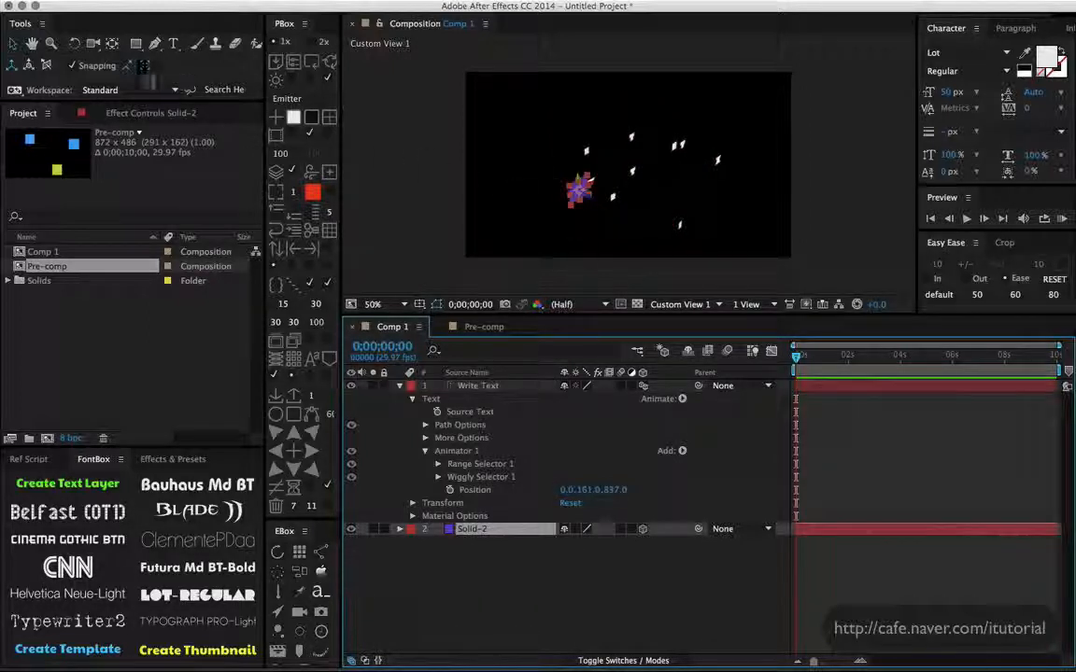
{"action": "left_click", "coordinate": [457, 153]}
{"action": "left_click", "coordinate": [129, 66]}
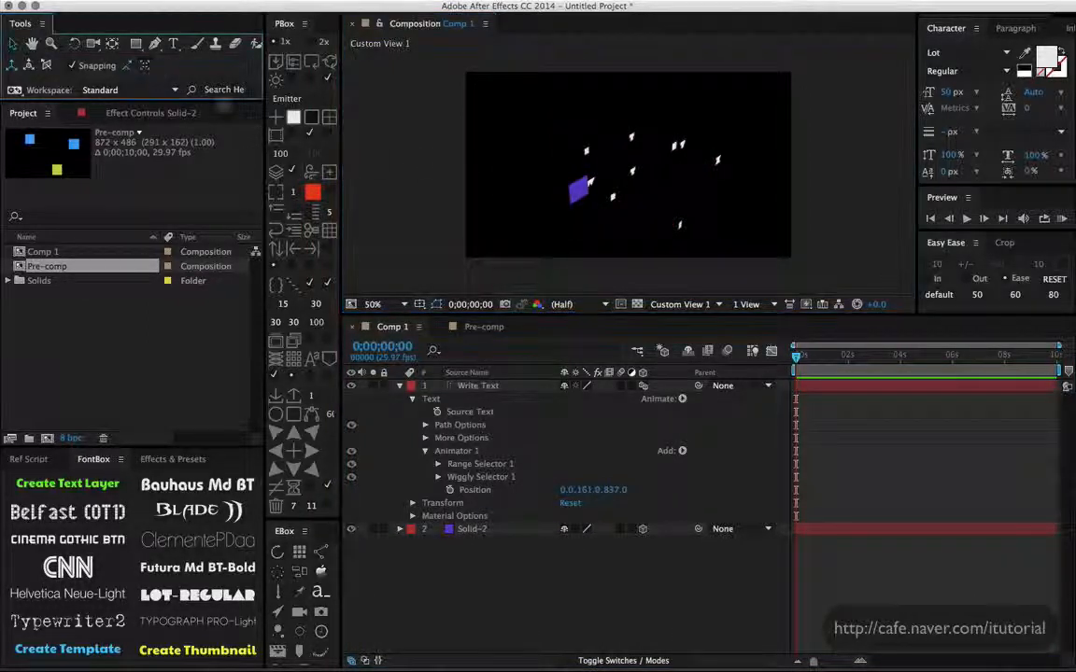
{"action": "mouse_move", "coordinate": [579, 212]}
{"action": "left_mouse_down"}
{"action": "mouse_move", "coordinate": [563, 168]}
{"action": "mouse_move", "coordinate": [594, 124]}
{"action": "mouse_move", "coordinate": [636, 136]}
{"action": "mouse_move", "coordinate": [659, 112]}
{"action": "mouse_move", "coordinate": [702, 169]}
{"action": "mouse_move", "coordinate": [607, 151]}
{"action": "mouse_move", "coordinate": [613, 110]}
{"action": "mouse_move", "coordinate": [601, 115]}
{"action": "mouse_move", "coordinate": [613, 129]}
{"action": "mouse_move", "coordinate": [579, 117]}
{"action": "mouse_move", "coordinate": [588, 175]}
{"action": "mouse_move", "coordinate": [607, 183]}
{"action": "mouse_move", "coordinate": [571, 207]}
{"action": "mouse_move", "coordinate": [608, 182]}
{"action": "mouse_move", "coordinate": [596, 182]}
{"action": "mouse_move", "coordinate": [611, 216]}
{"action": "mouse_move", "coordinate": [637, 232]}
{"action": "mouse_move", "coordinate": [564, 179]}
{"action": "mouse_move", "coordinate": [612, 217]}
{"action": "mouse_move", "coordinate": [608, 187]}
{"action": "mouse_move", "coordinate": [523, 180]}
{"action": "left_mouse_up"}
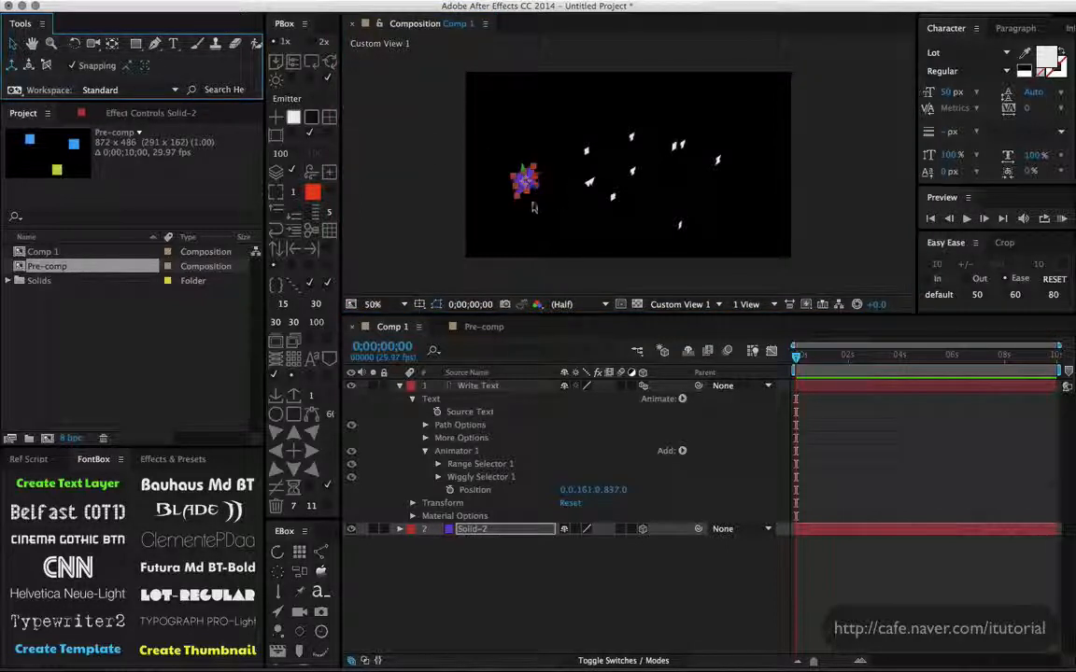
{"action": "left_click", "coordinate": [481, 186]}
{"action": "left_click_drag", "start_coordinate": [532, 188], "coordinate": [658, 199]}
- Move the purple square to the lower left of the scattered letters at 100% magnification
{"action": "left_click", "coordinate": [378, 305]}
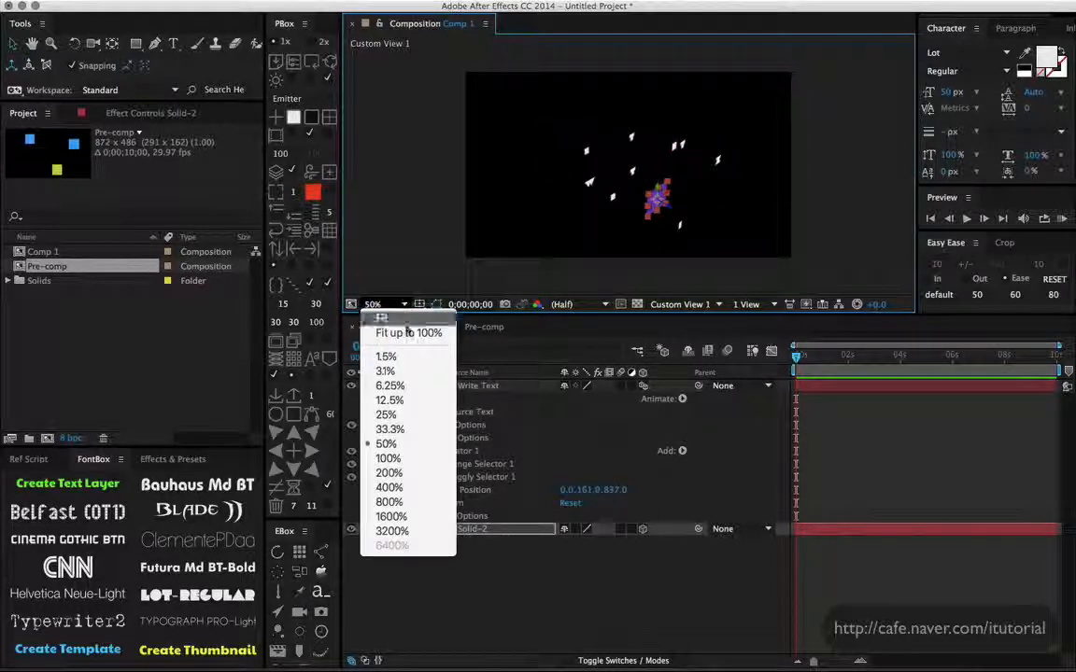
{"action": "left_click", "coordinate": [401, 459]}
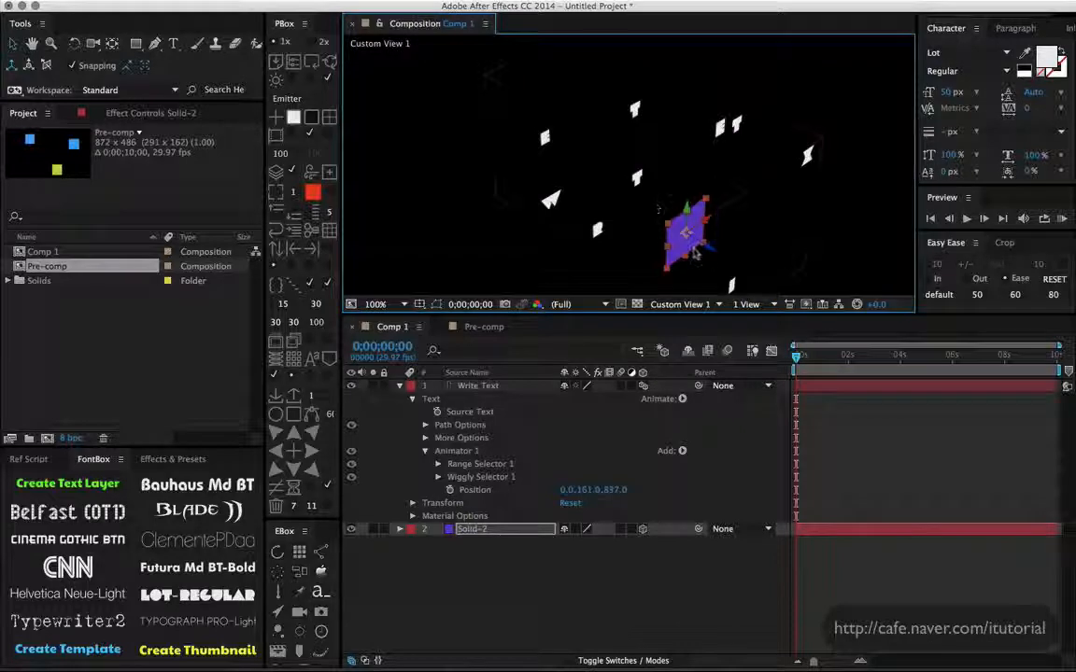
{"action": "left_click_drag", "start_coordinate": [597, 232], "coordinate": [605, 208]}
{"action": "key", "text": "super+z"}
{"action": "left_click", "coordinate": [464, 530]}
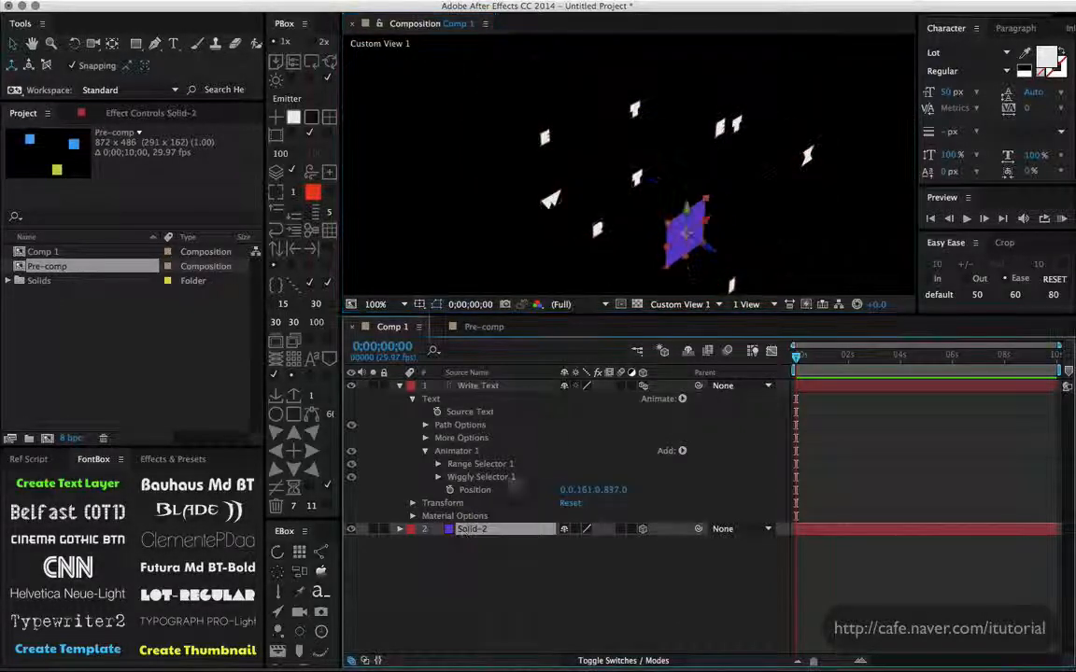
{"action": "left_click", "coordinate": [845, 245]}
{"action": "left_click_drag", "start_coordinate": [698, 240], "coordinate": [487, 264]}
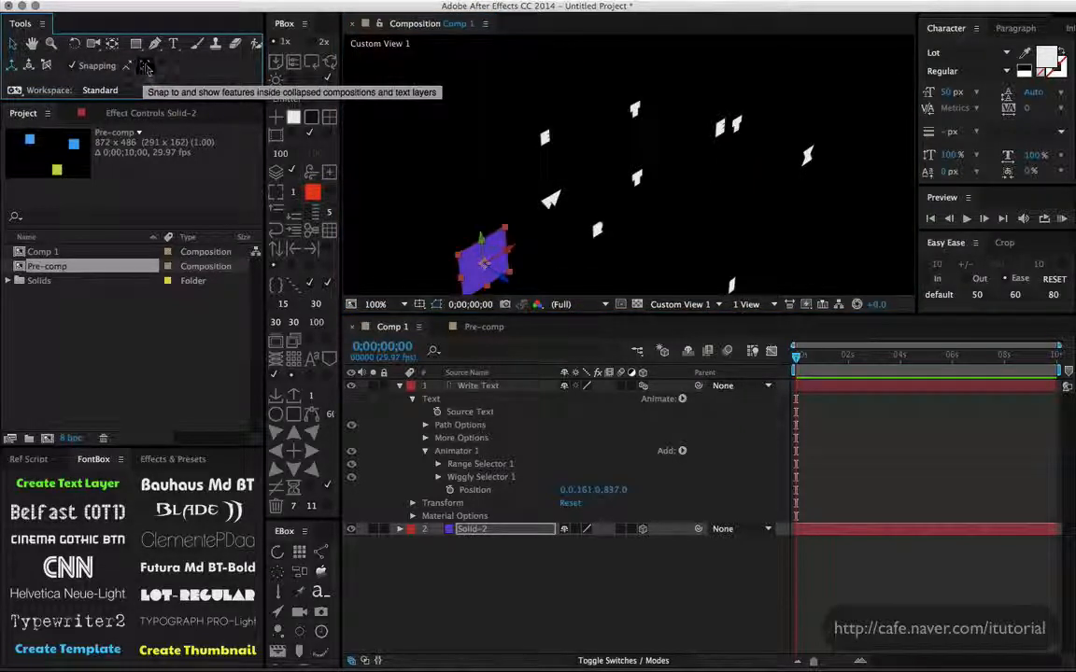
- Move the purple square up beside the letter W, toggle snapping to features inside text layers, and reposition the square slightly
{"action": "left_click", "coordinate": [420, 246]}
{"action": "left_click_drag", "start_coordinate": [482, 265], "coordinate": [455, 204]}
{"action": "left_click", "coordinate": [147, 70]}
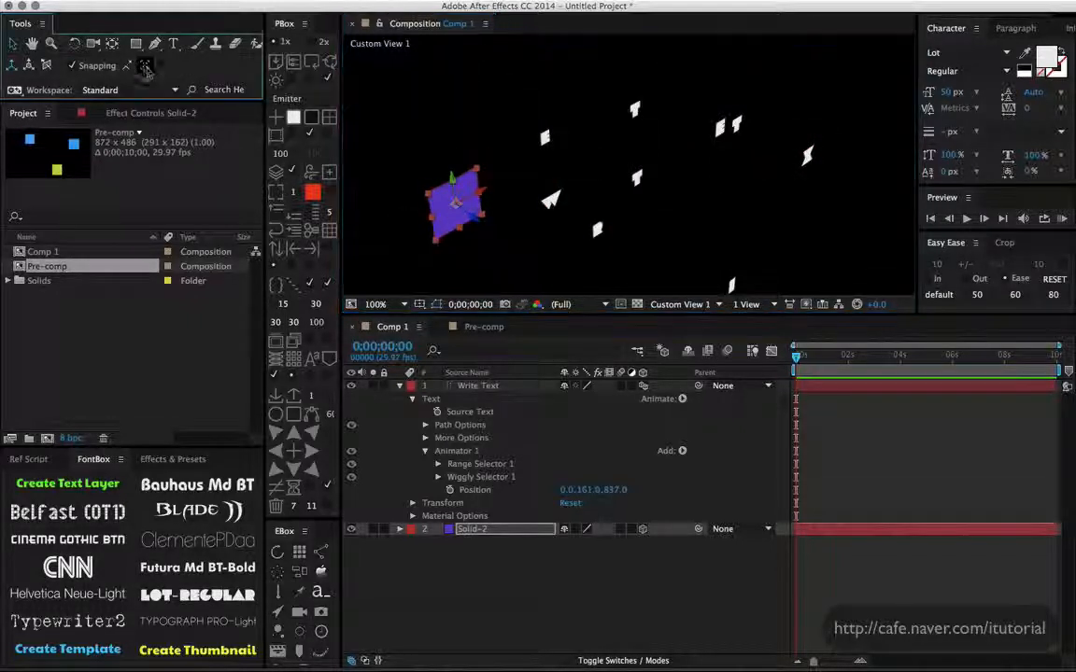
{"action": "left_click", "coordinate": [471, 250]}
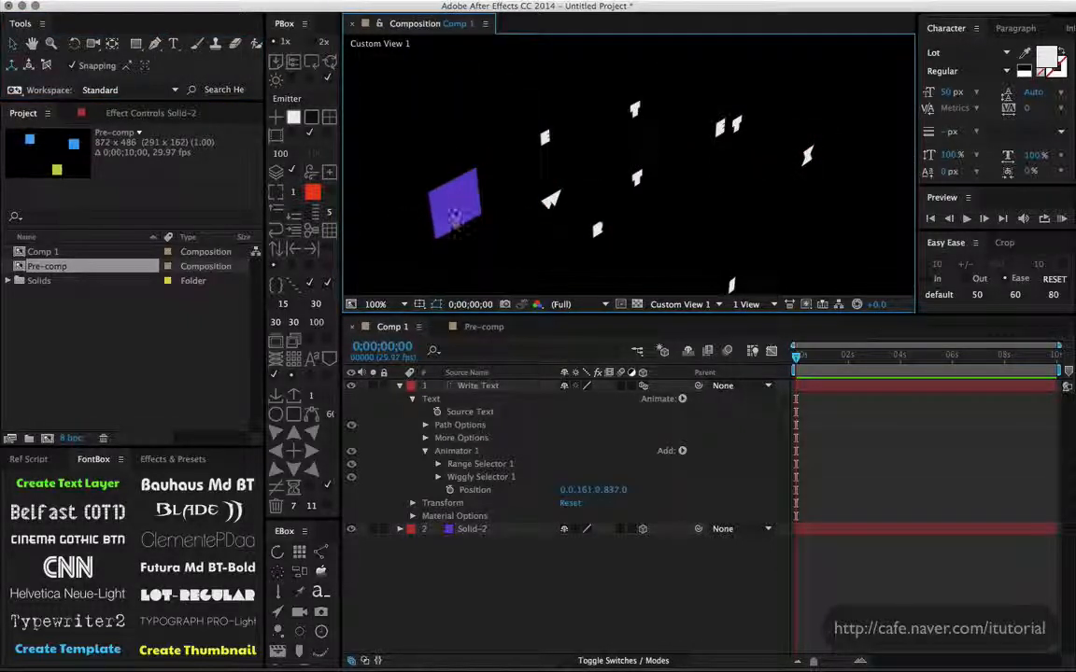
{"action": "mouse_move", "coordinate": [455, 220]}
{"action": "left_mouse_down"}
{"action": "mouse_move", "coordinate": [479, 192]}
{"action": "mouse_move", "coordinate": [530, 184]}
{"action": "mouse_move", "coordinate": [554, 196]}
{"action": "mouse_move", "coordinate": [552, 165]}
{"action": "mouse_move", "coordinate": [523, 147]}
{"action": "mouse_move", "coordinate": [557, 124]}
{"action": "mouse_move", "coordinate": [636, 108]}
{"action": "mouse_move", "coordinate": [636, 180]}
{"action": "mouse_move", "coordinate": [497, 198]}
{"action": "mouse_move", "coordinate": [452, 216]}
{"action": "left_mouse_up"}
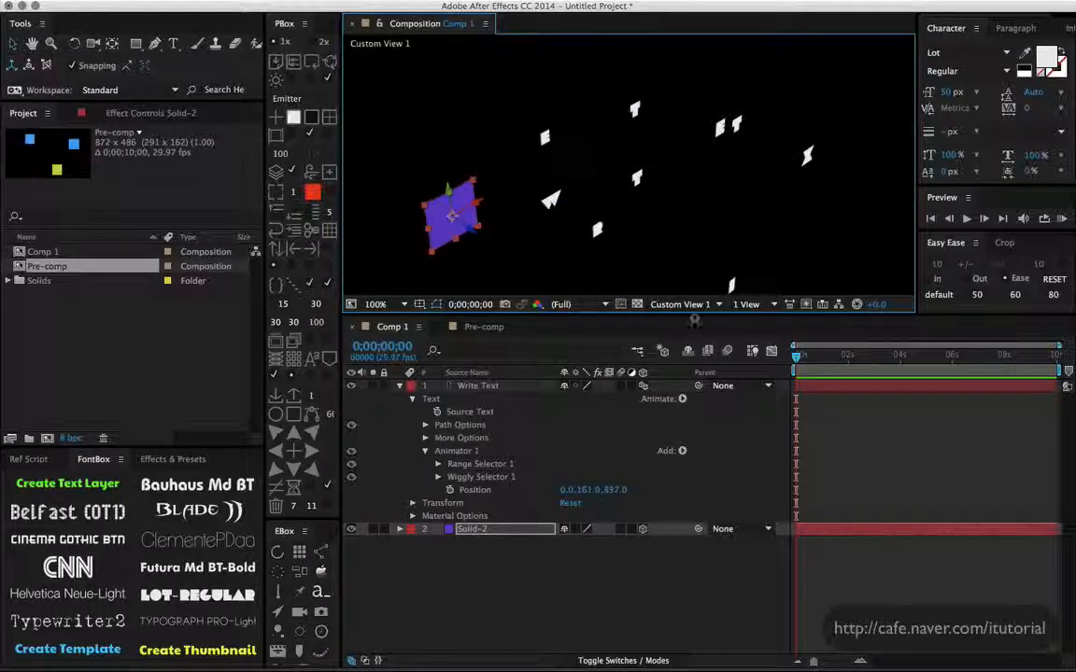
- Examine the scattered letters in Active Camera view and return to Custom View 1
{"action": "left_click", "coordinate": [680, 304]}
{"action": "left_click", "coordinate": [680, 315]}
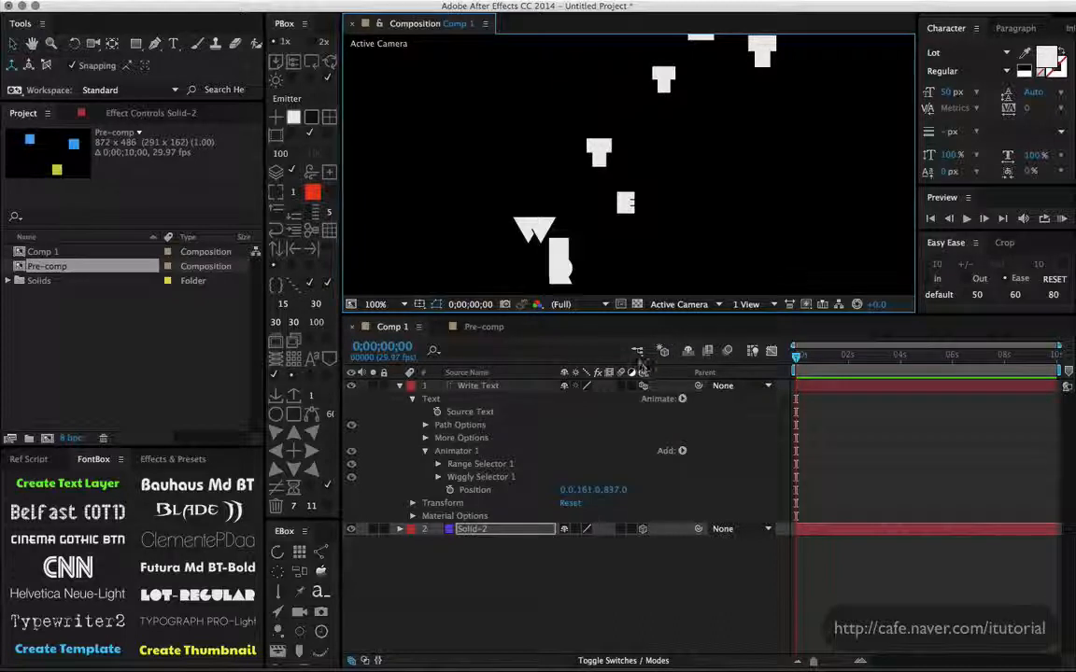
{"action": "left_click", "coordinate": [679, 304]}
{"action": "left_click", "coordinate": [696, 439]}
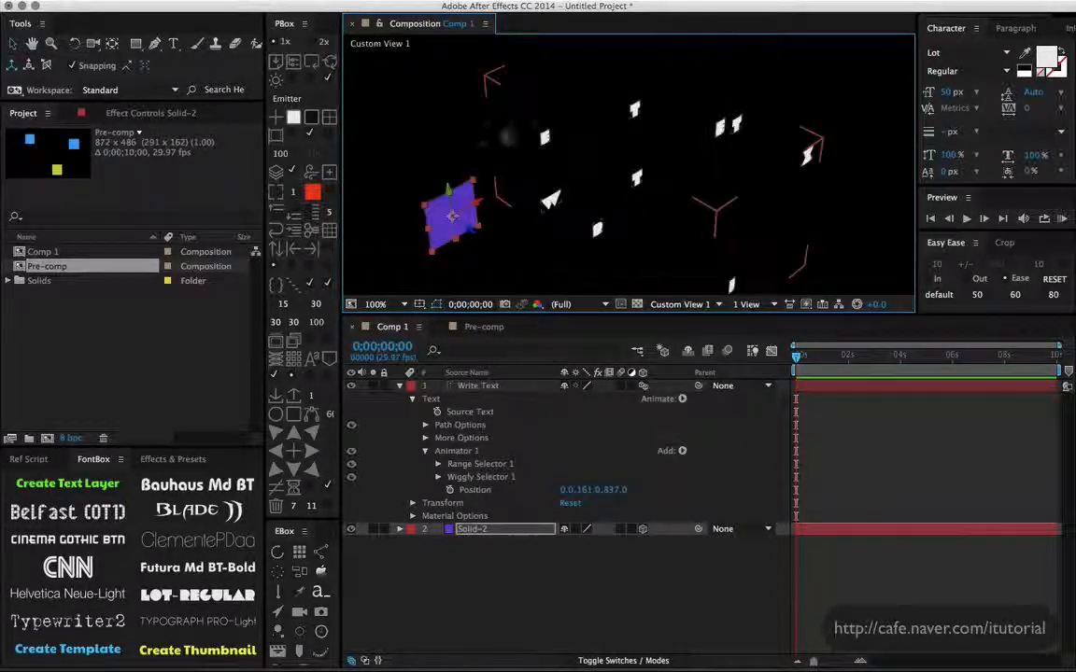